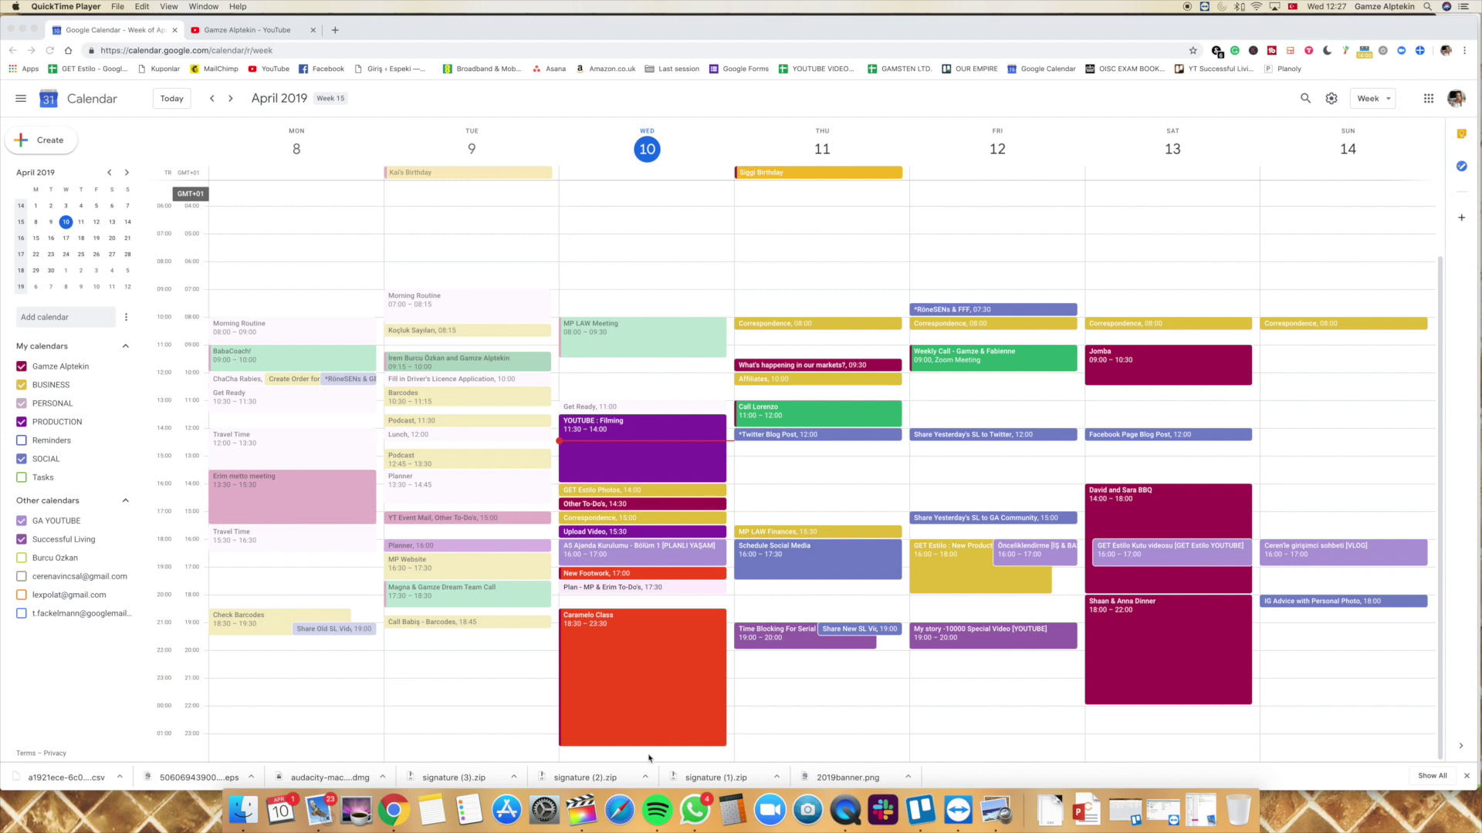
# Step: Advance the calendar nine weeks to reach the week of June 17–23, 2019
pyautogui.click(230, 98)
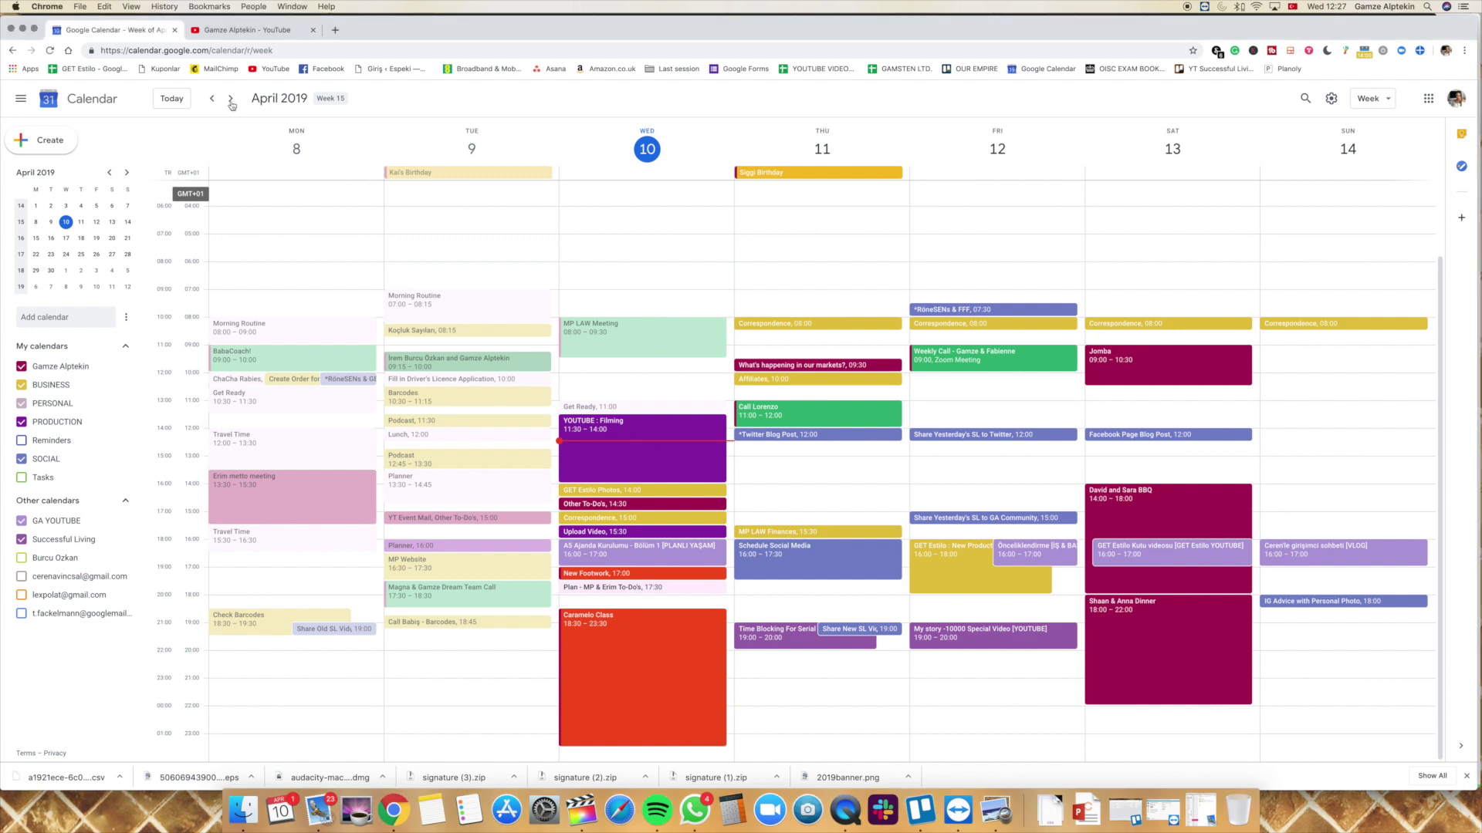
pyautogui.click(230, 98)
pyautogui.click(230, 98)
pyautogui.click(230, 98)
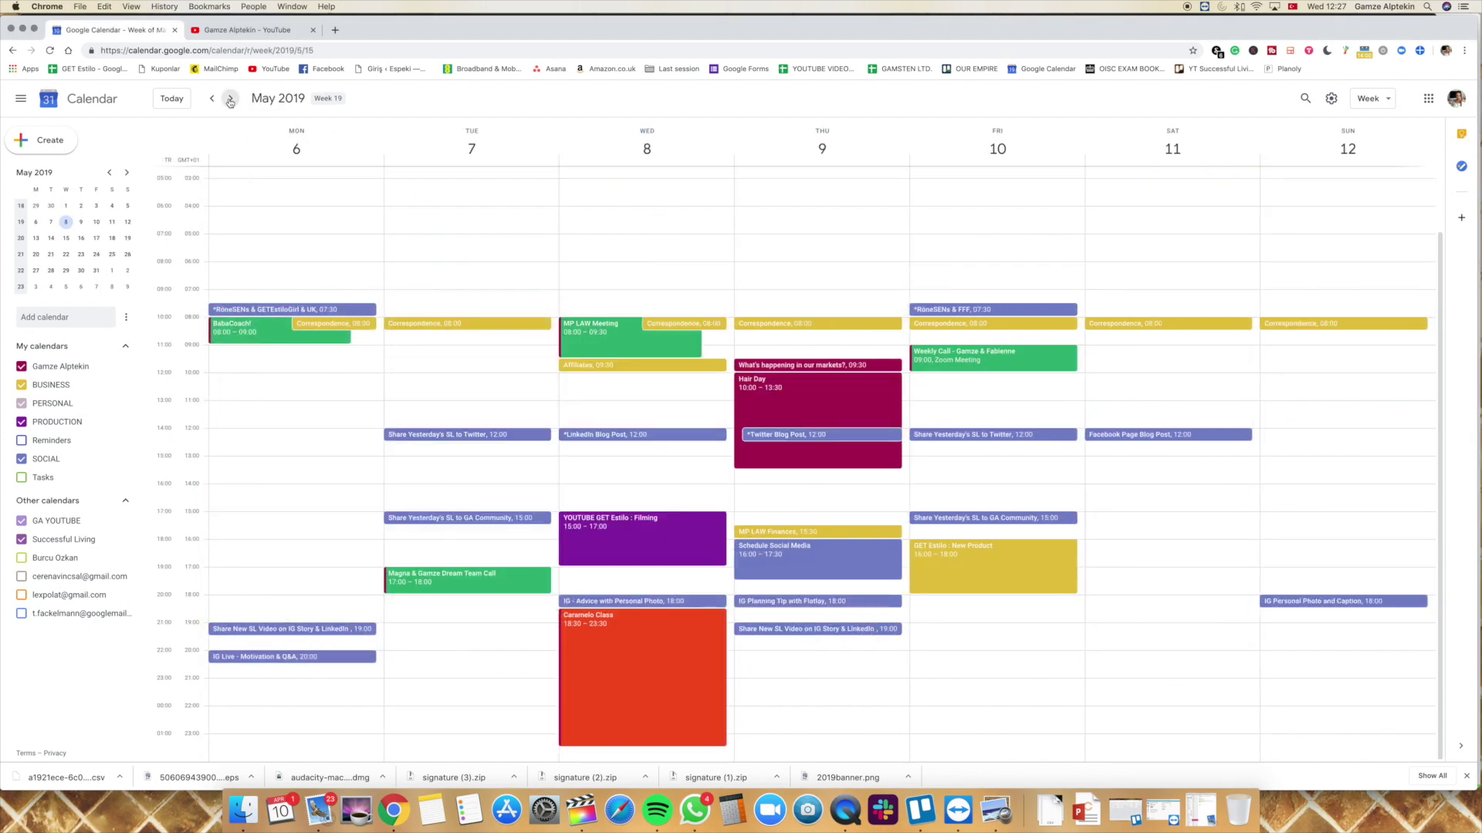
pyautogui.click(230, 99)
pyautogui.click(230, 99)
pyautogui.click(230, 99)
pyautogui.click(230, 99)
pyautogui.click(230, 98)
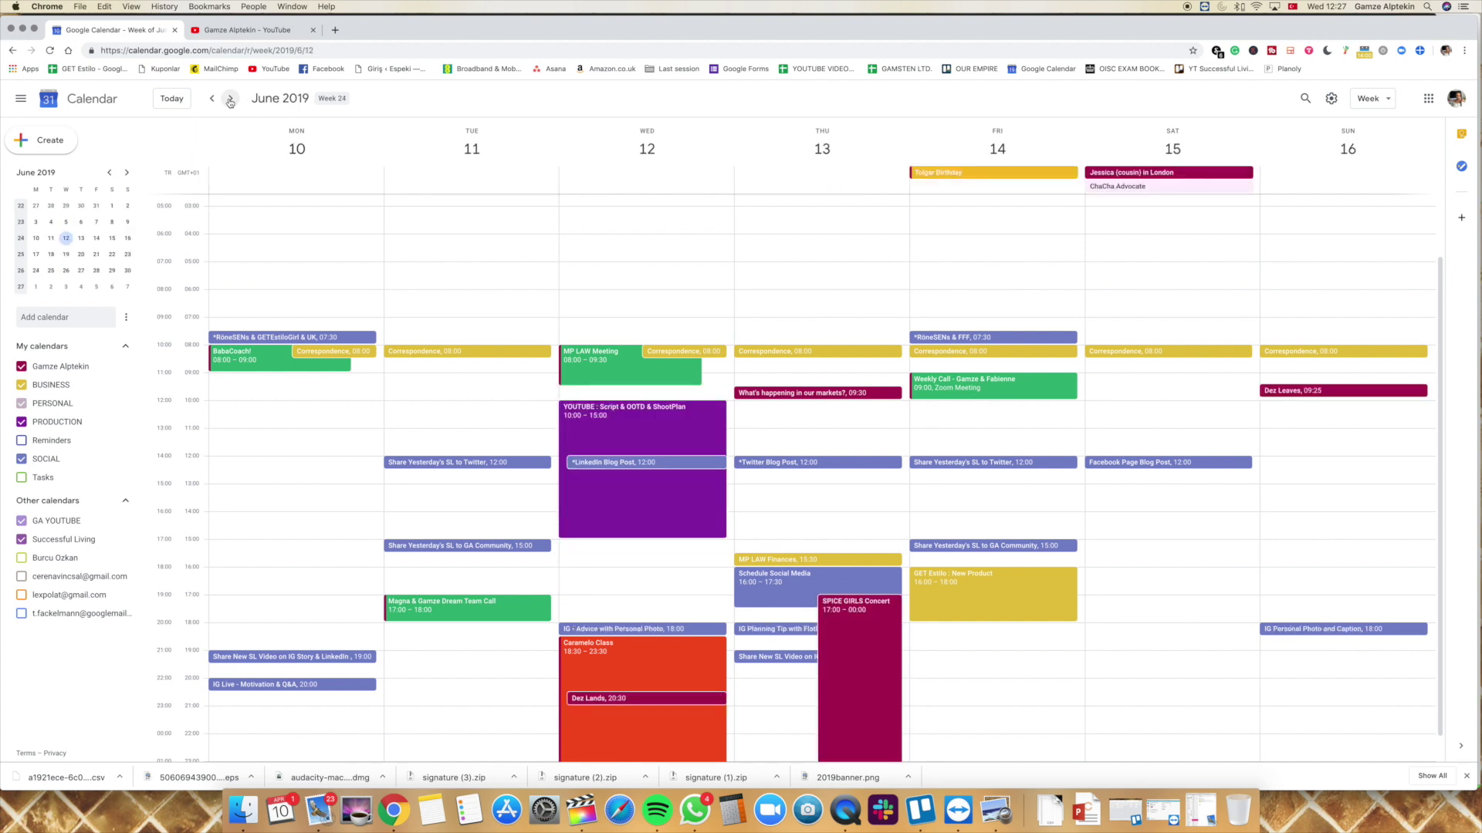
pyautogui.click(230, 99)
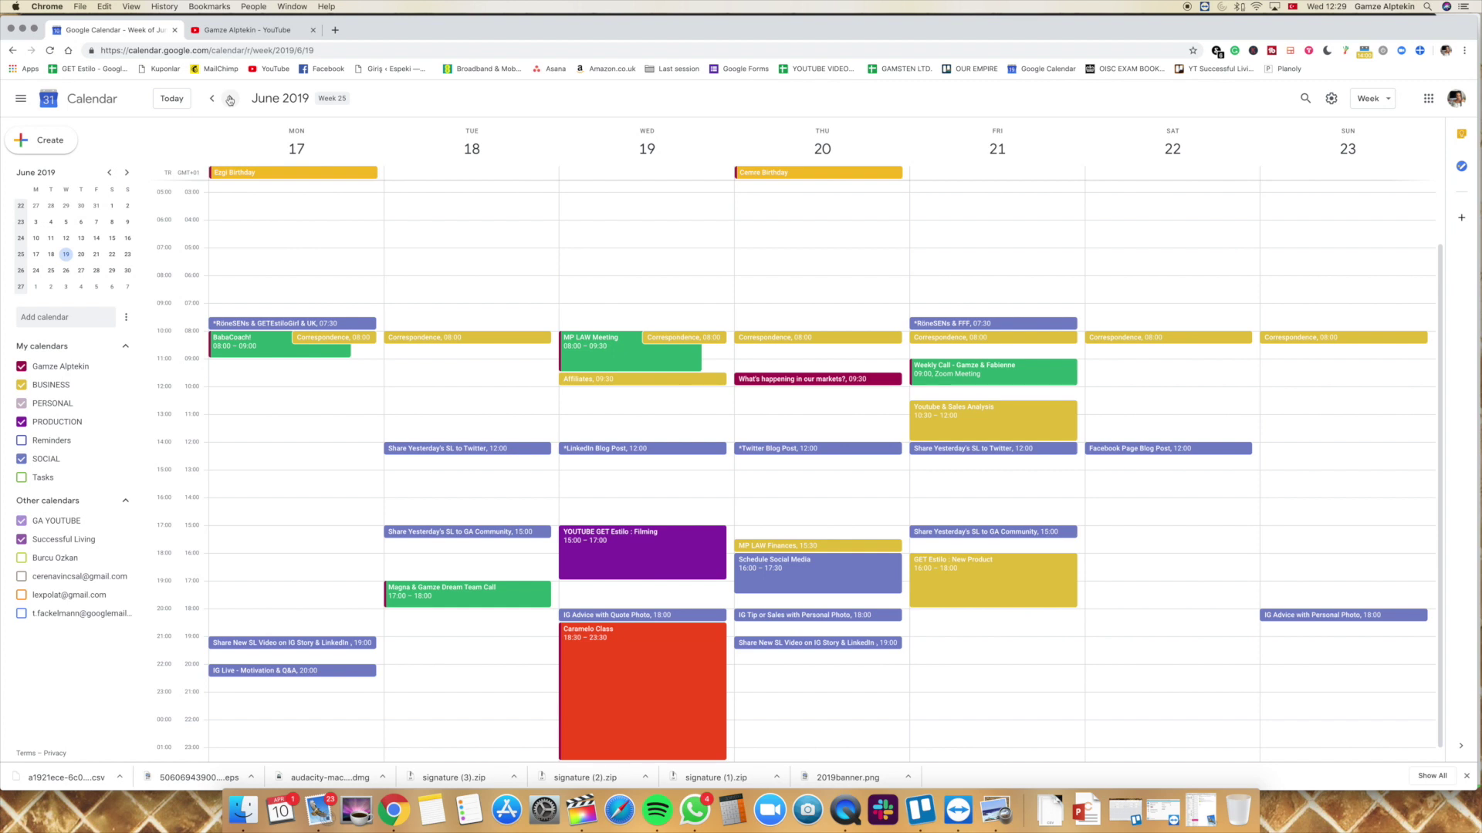
# Step: Jump back to the current week of April 8–14, then advance eight weeks
pyautogui.click(186, 103)
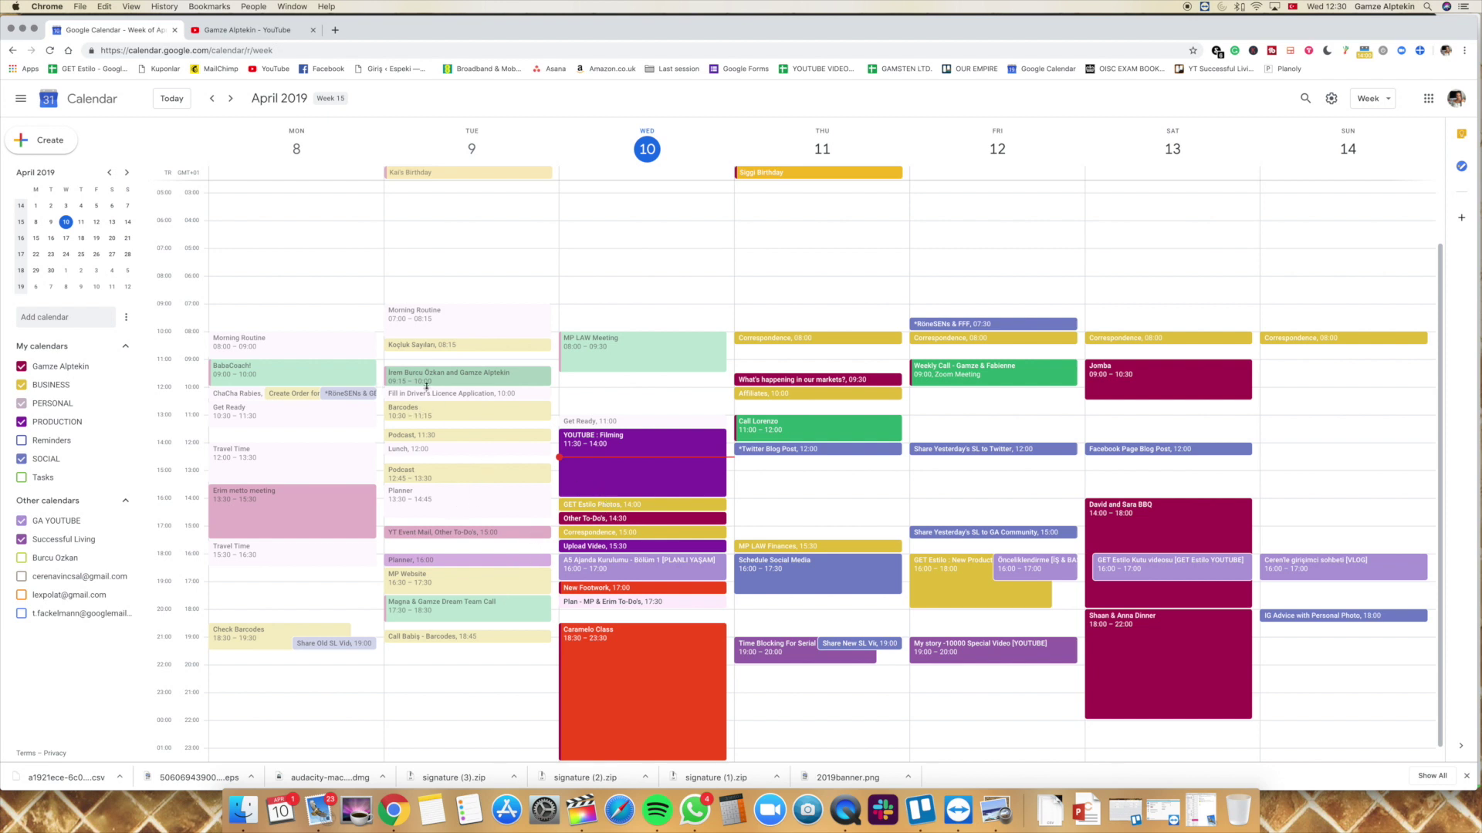
pyautogui.click(230, 98)
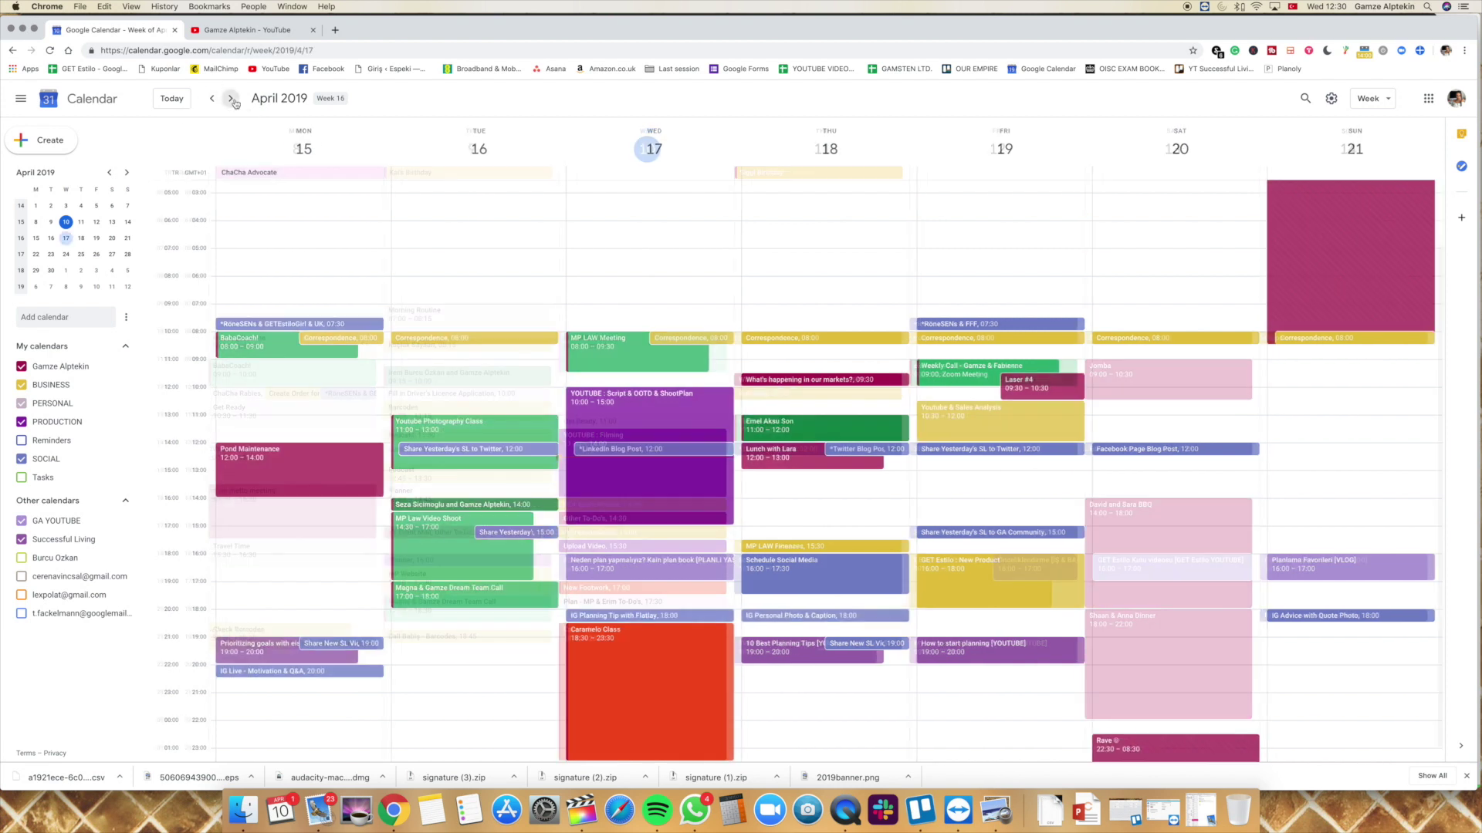
pyautogui.click(230, 99)
pyautogui.click(230, 99)
pyautogui.click(230, 99)
pyautogui.click(230, 99)
pyautogui.click(230, 99)
pyautogui.click(230, 99)
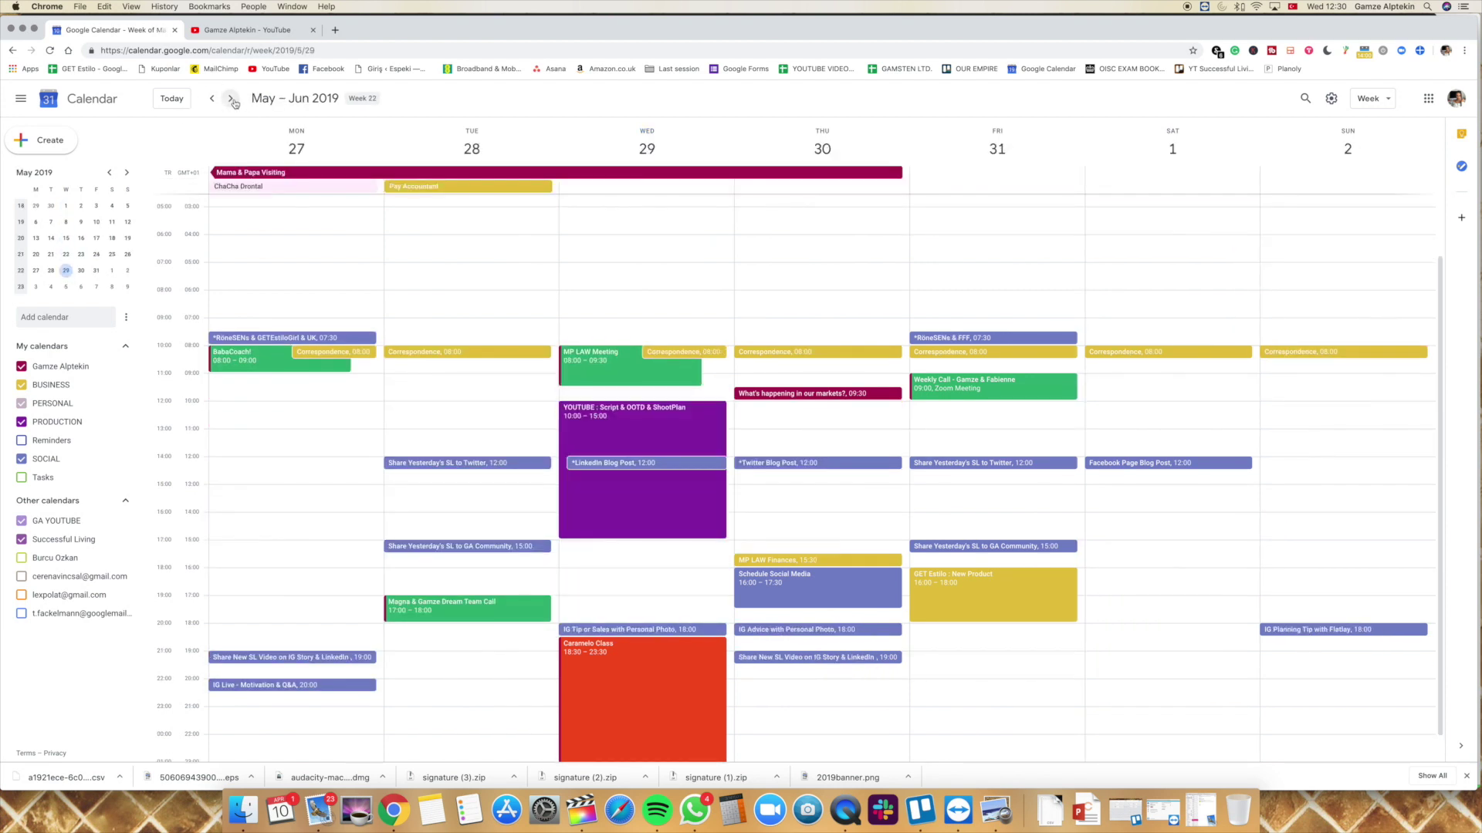
pyautogui.click(230, 99)
pyautogui.click(230, 99)
pyautogui.click(230, 99)
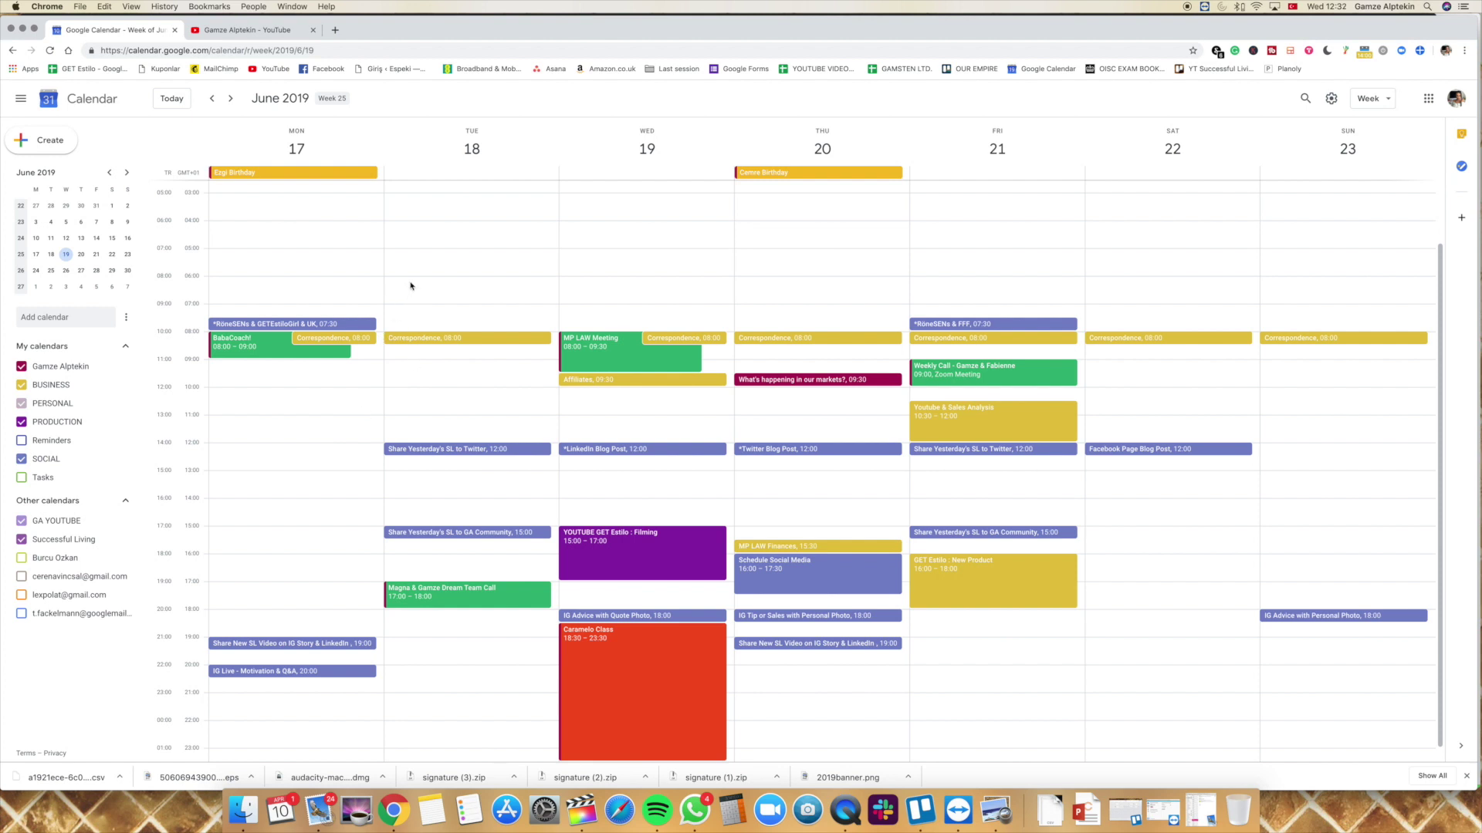
# Step: Create a 06:00–08:00 'Morning Routine' event on Tuesday June 18 in the PERSONAL calendar
pyautogui.moveTo(410, 288); pyautogui.dragTo(410, 331)
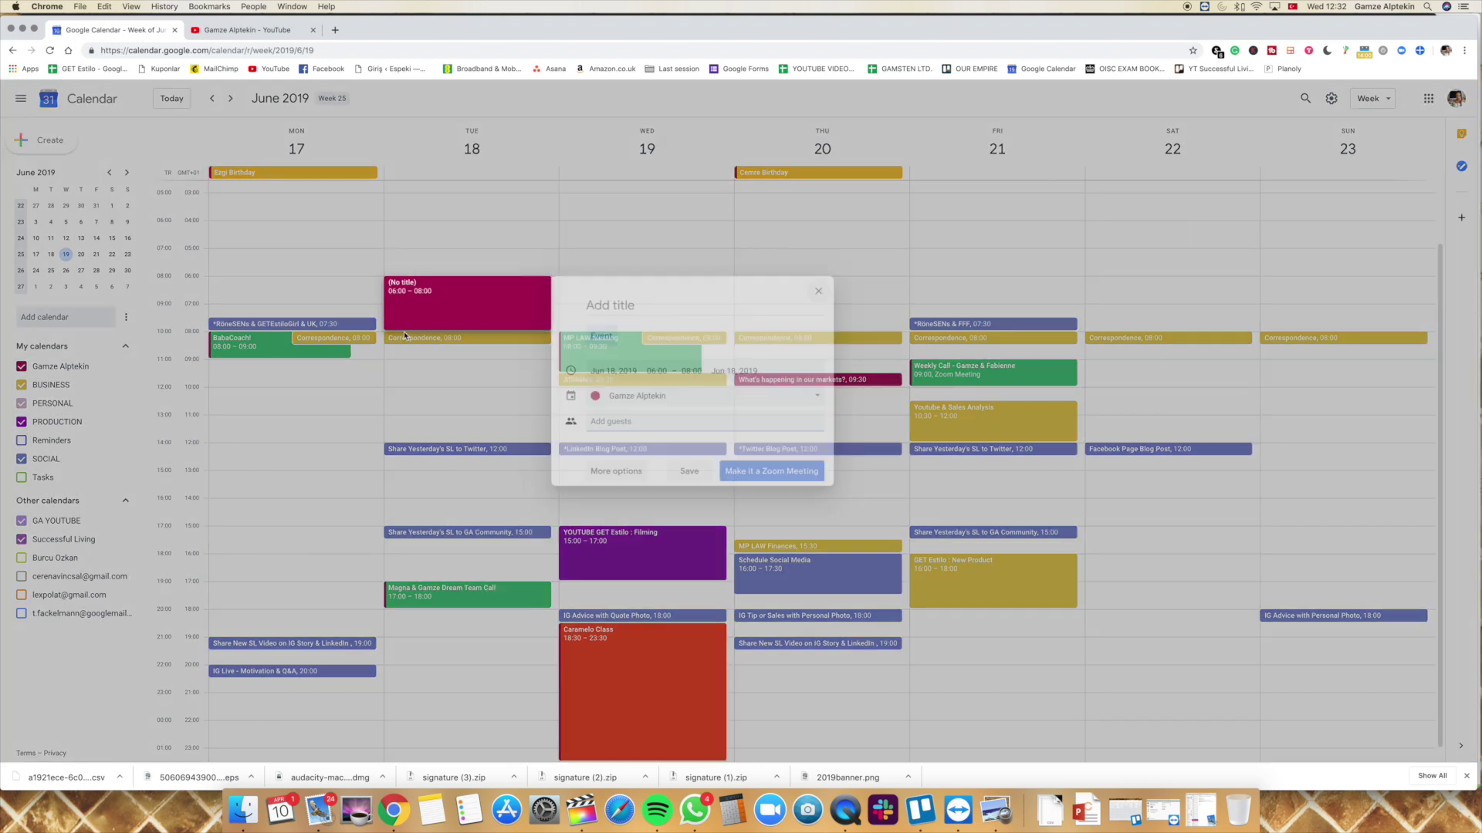
pyautogui.write('Morni')
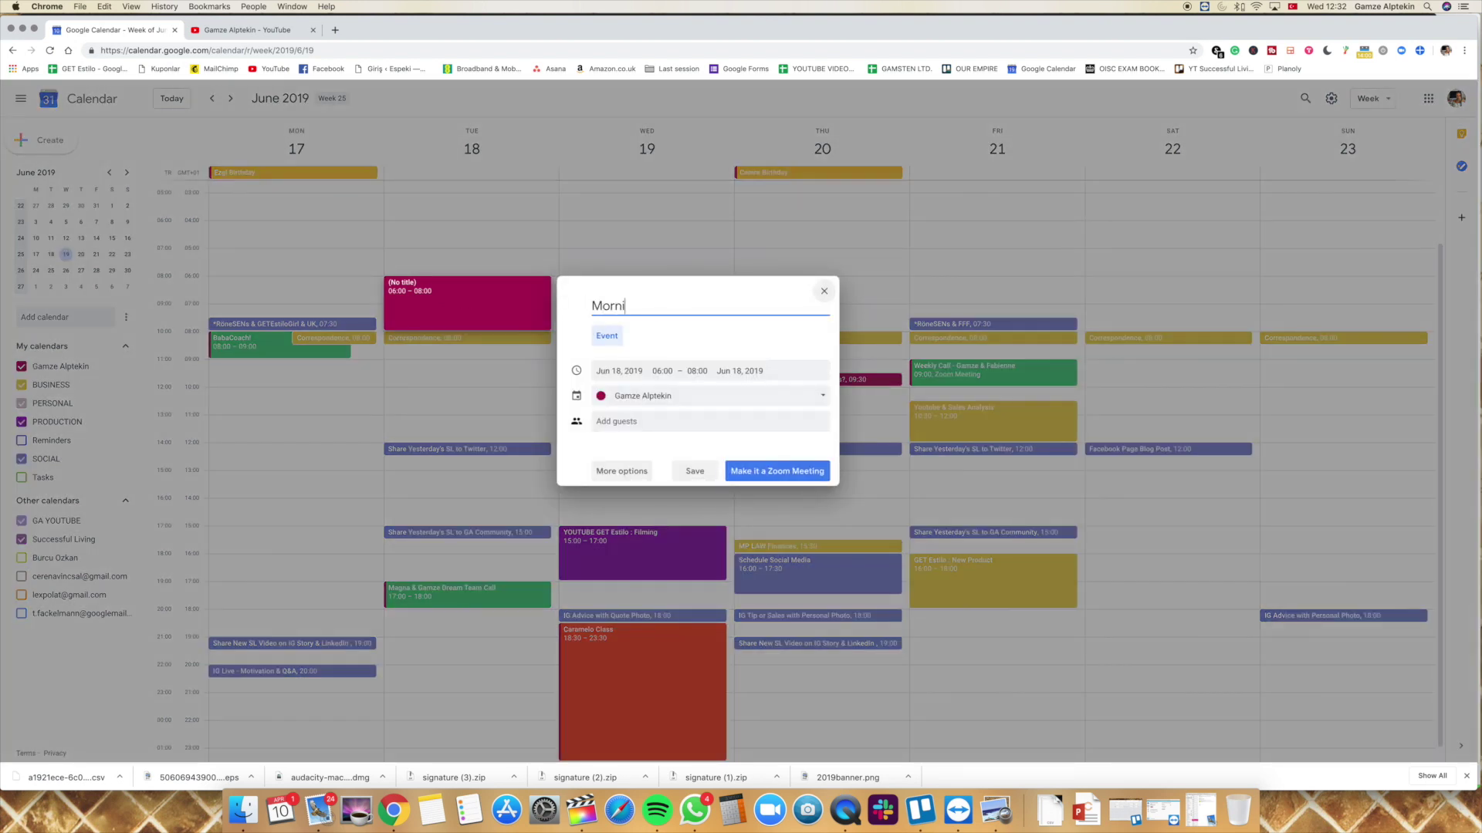
pyautogui.write('ng Routine')
pyautogui.click(643, 401)
pyautogui.click(629, 434)
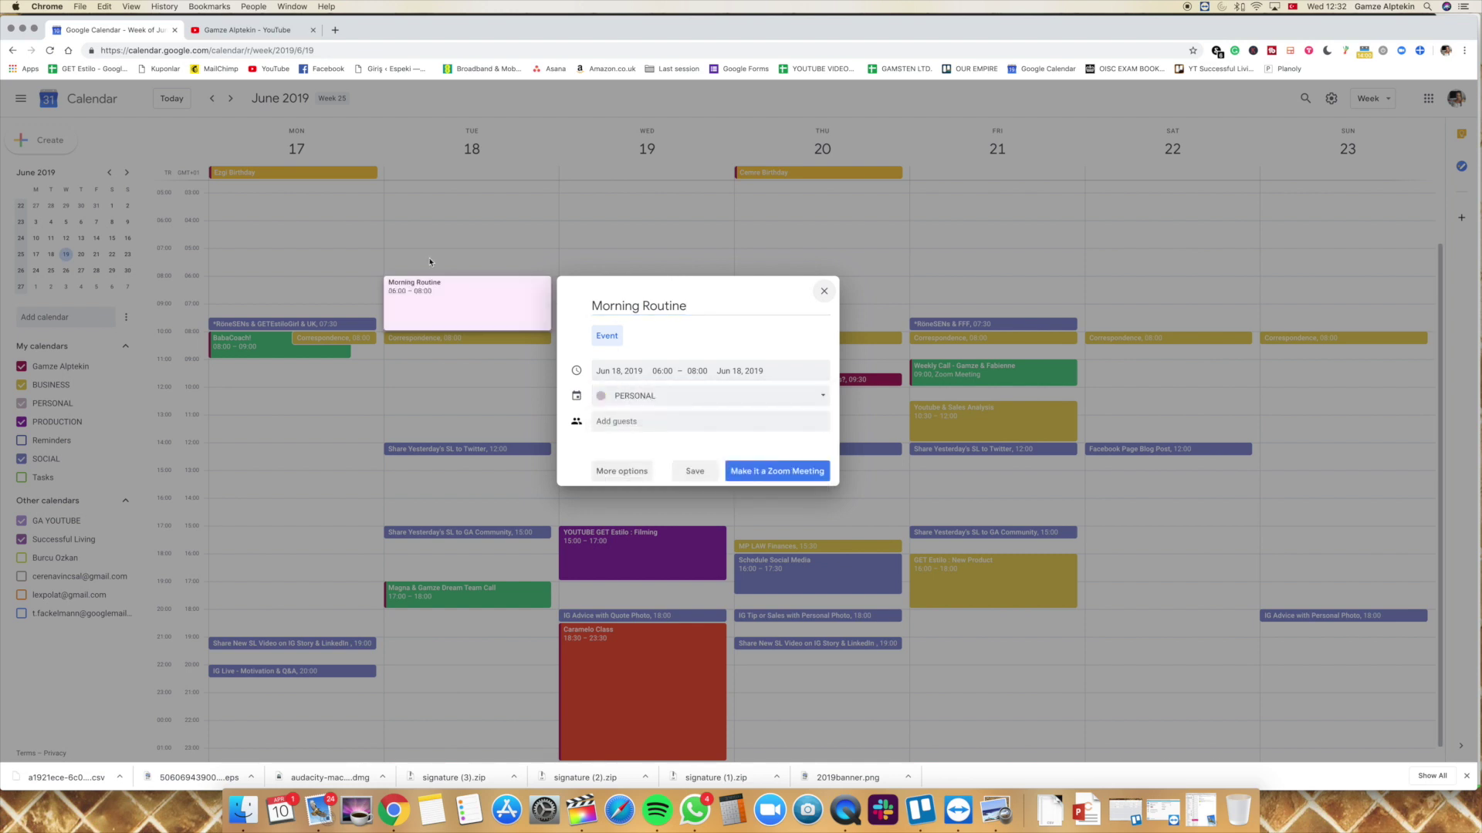
pyautogui.click(694, 471)
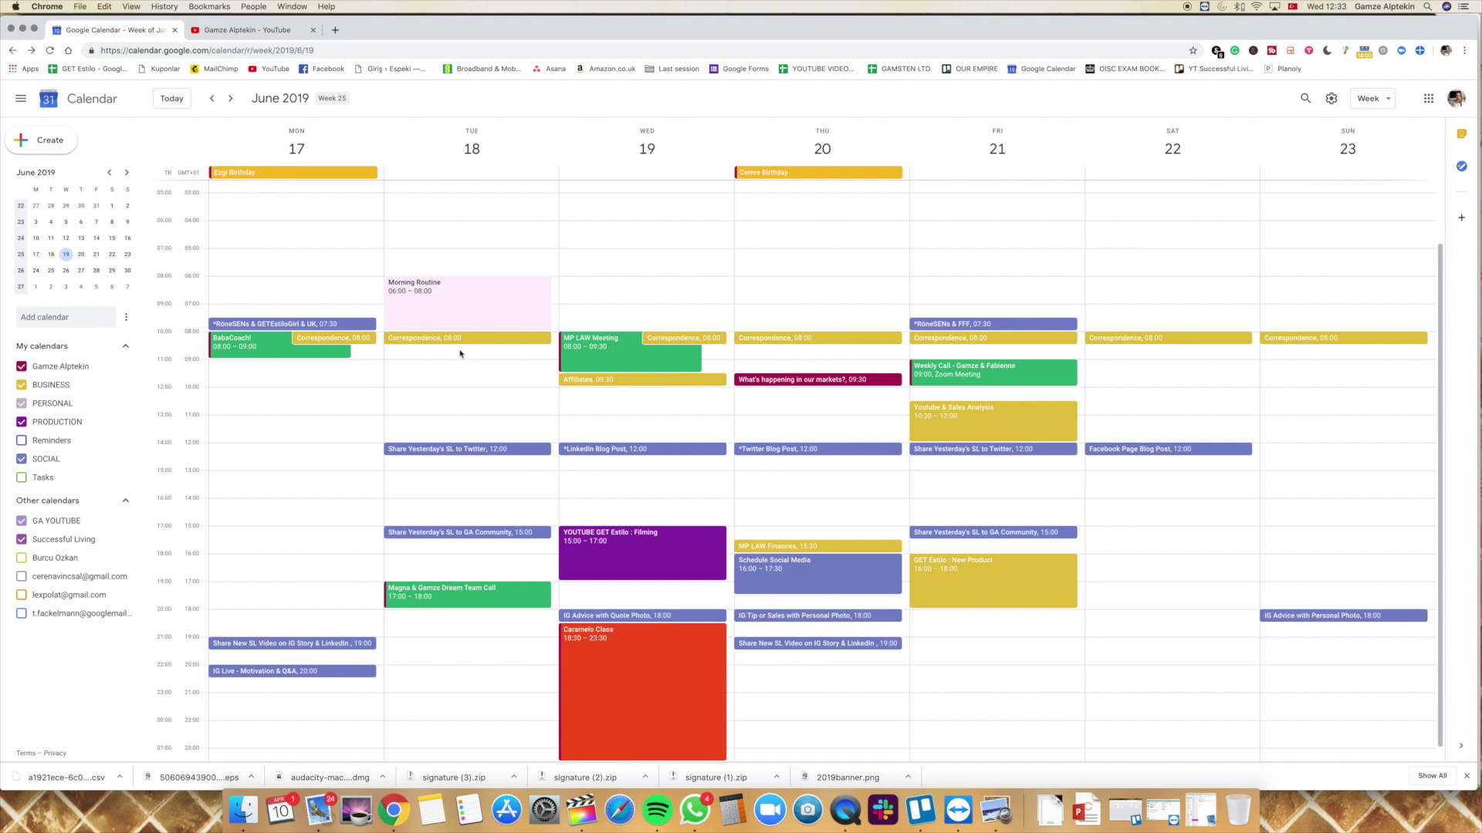
# Step: Start a 09:00 Tuesday event titled 'abc coaching call #3'
pyautogui.click(455, 375)
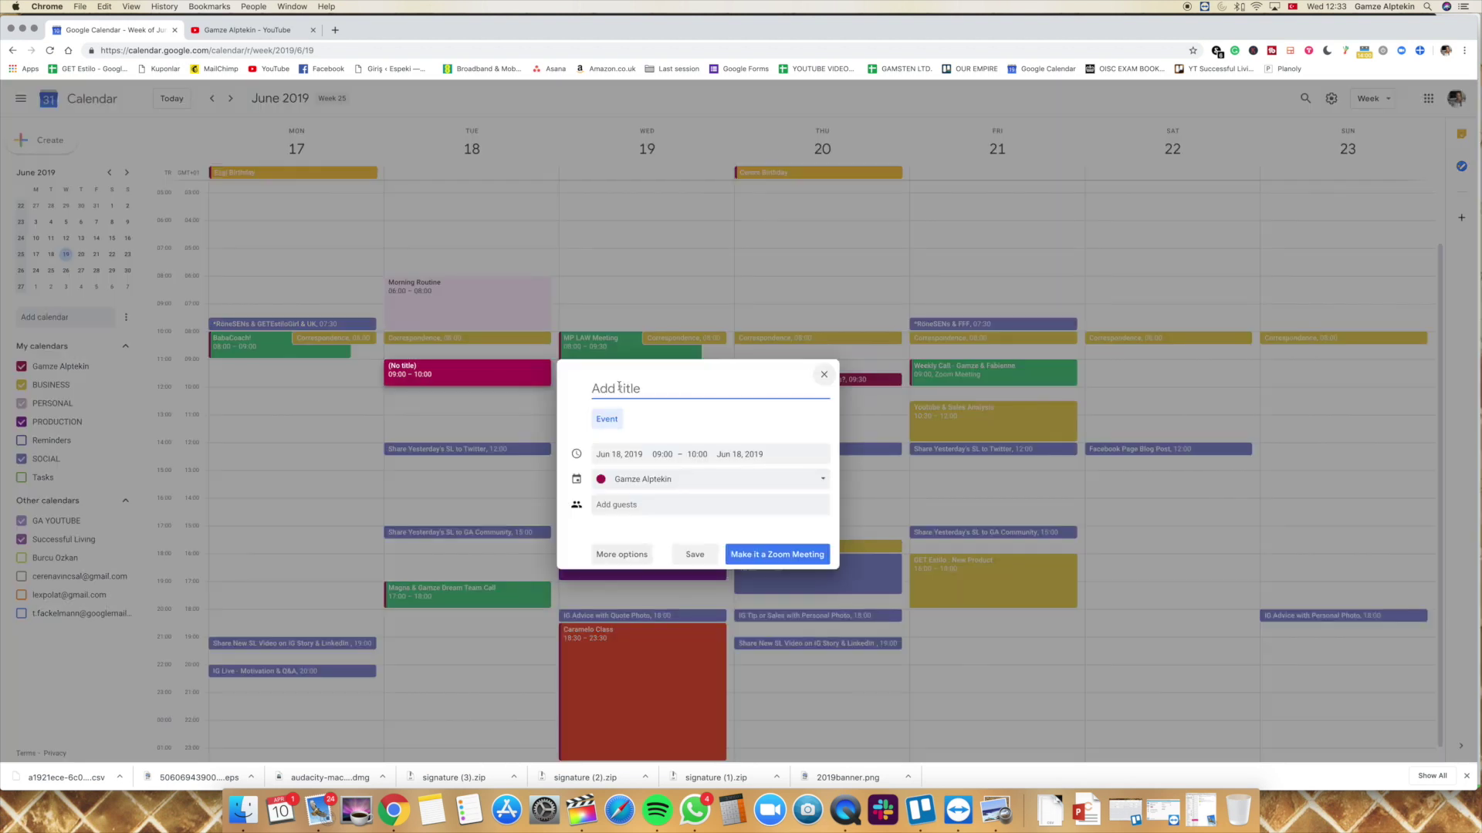
pyautogui.write('abc coaching call #3')
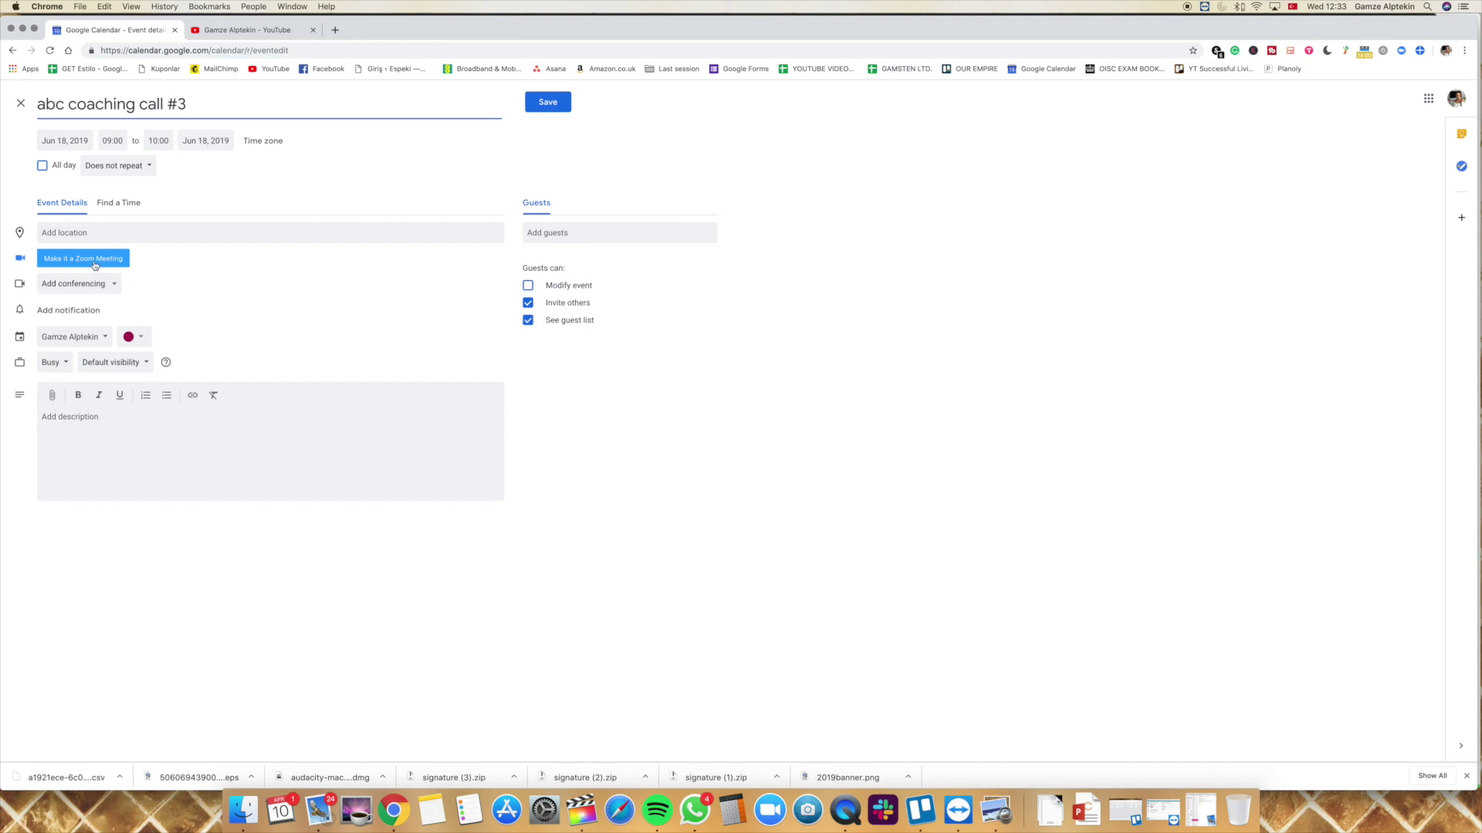
# Step: Save the coaching call event, keeping the default calendar and colour
pyautogui.click(93, 340)
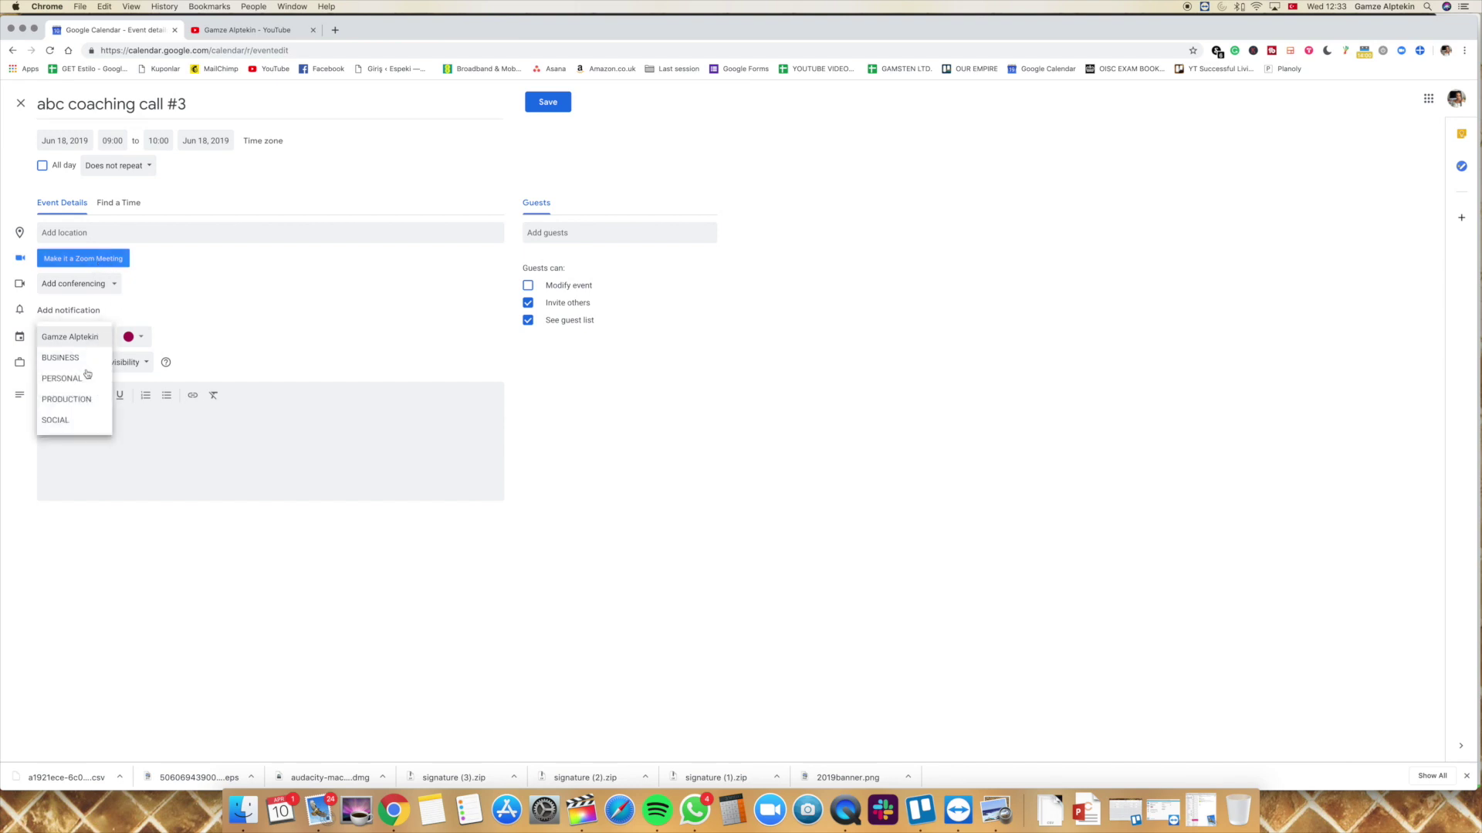
pyautogui.click(128, 336)
pyautogui.click(129, 337)
pyautogui.click(219, 330)
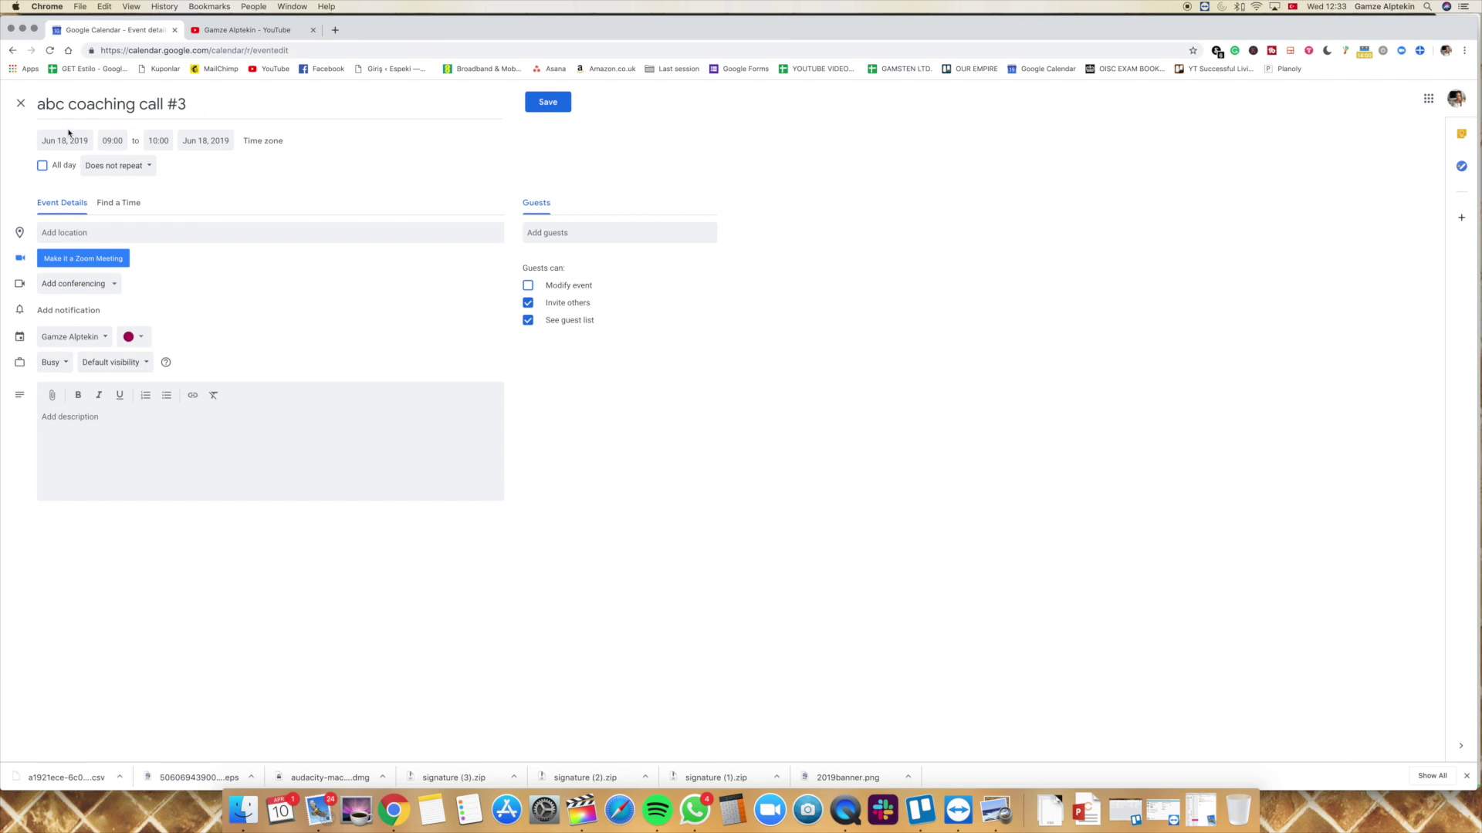
pyautogui.click(21, 103)
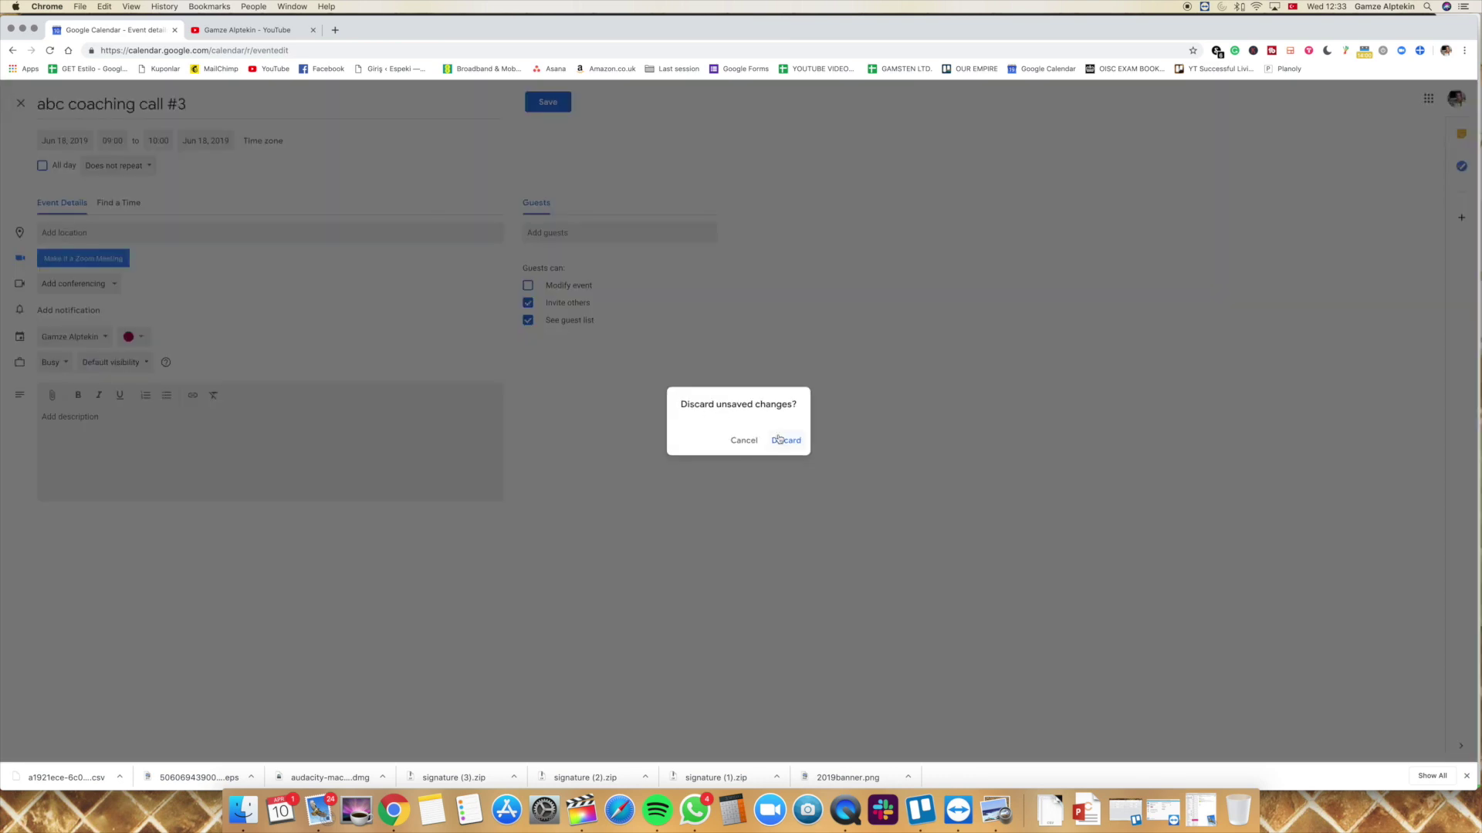
pyautogui.click(744, 440)
pyautogui.click(548, 101)
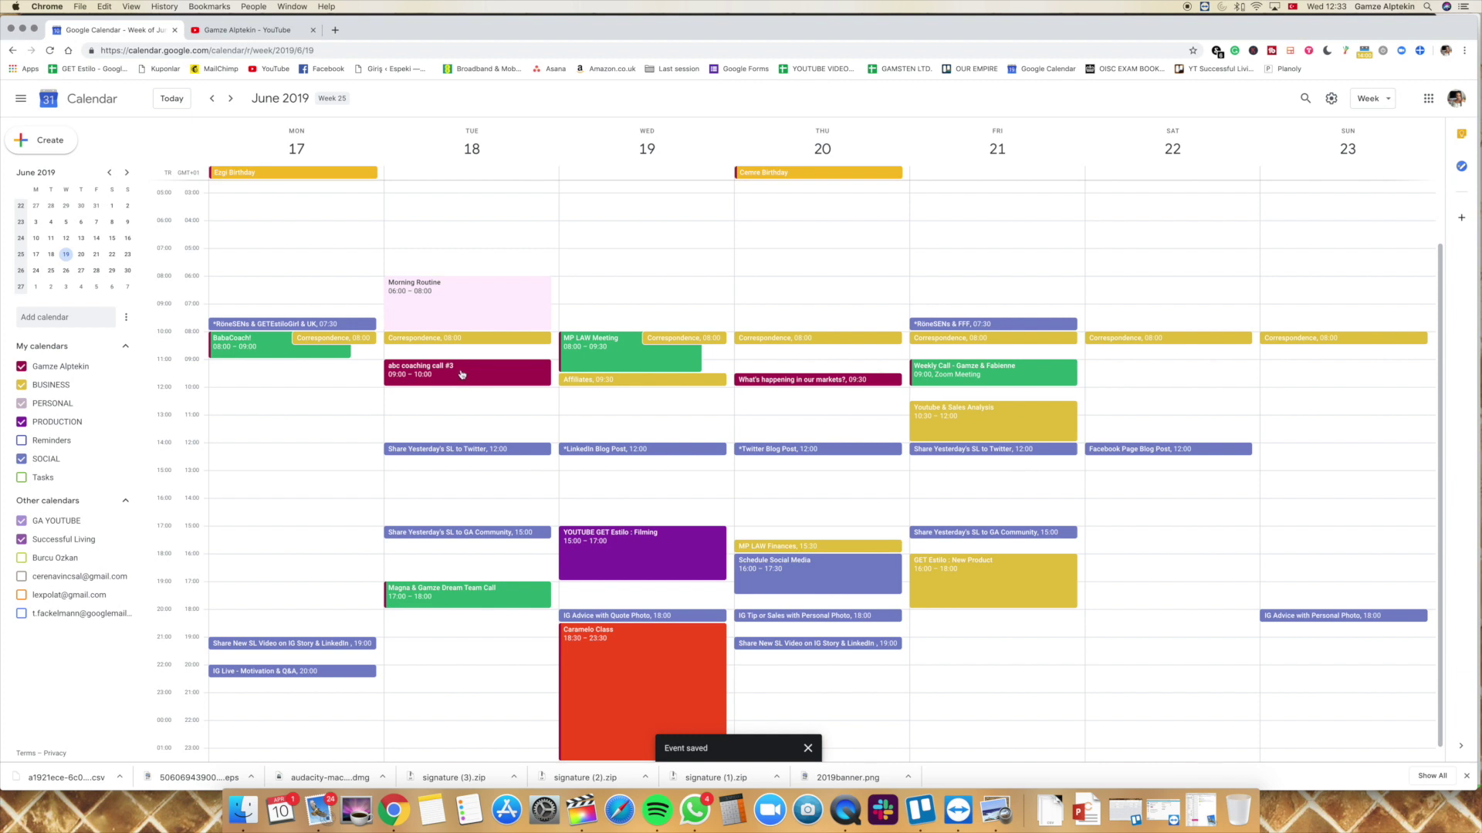
# Step: Colour the coaching call dark green and draft a new block from 10:30 on Tuesday
pyautogui.rightClick(461, 374)
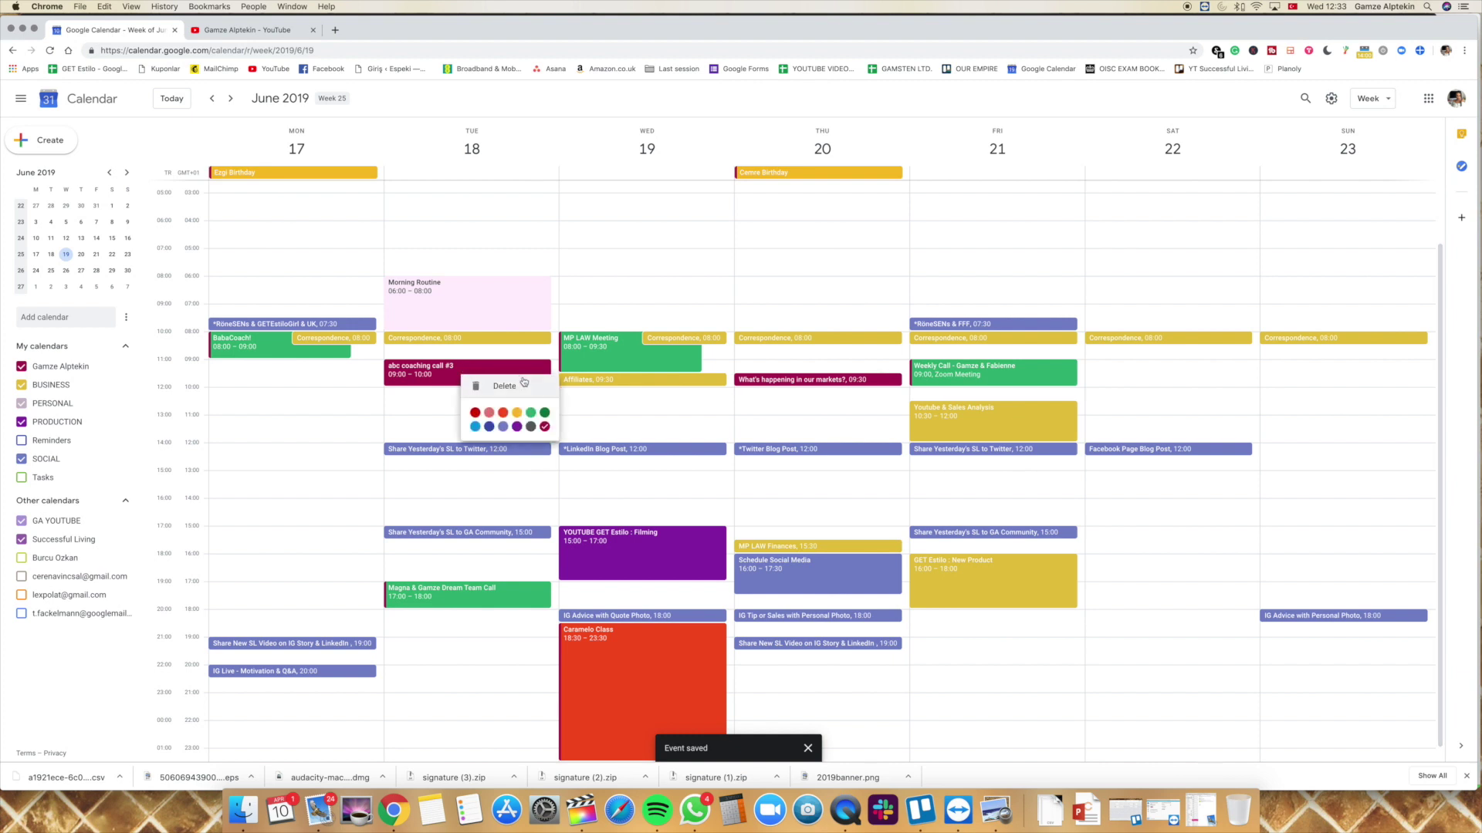
pyautogui.click(545, 413)
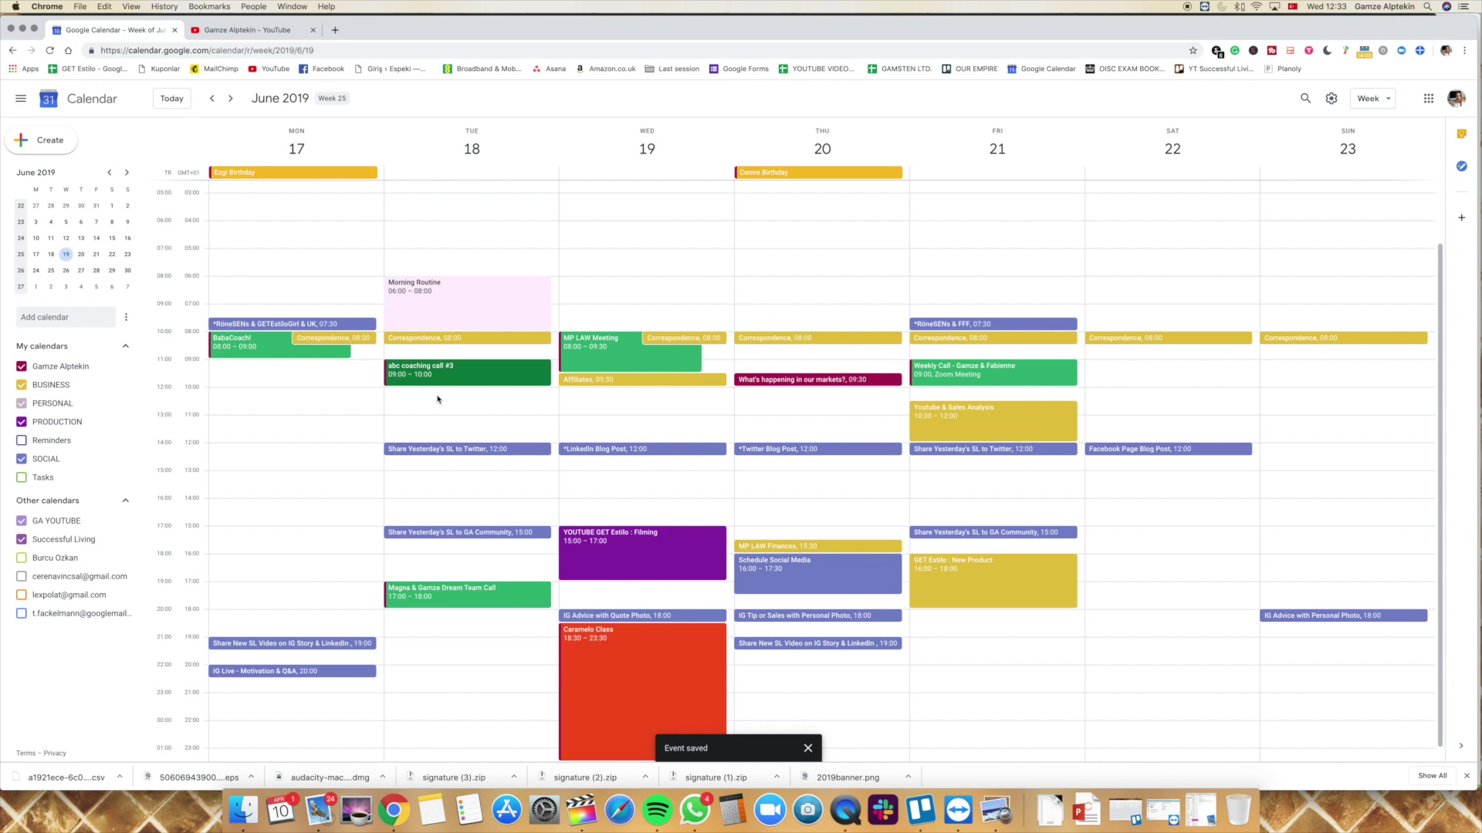
pyautogui.moveTo(437, 403); pyautogui.dragTo(434, 440)
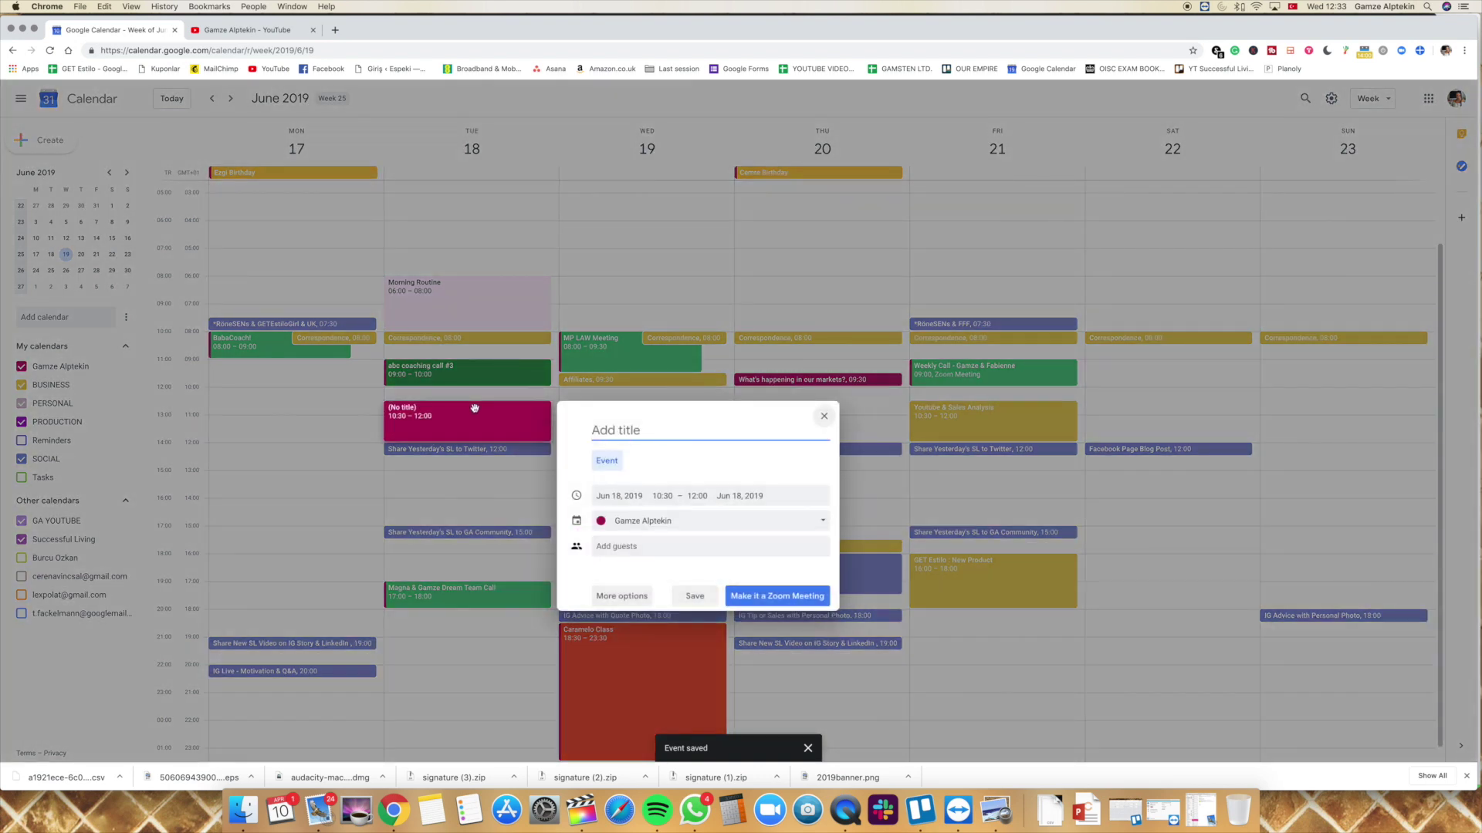
# Step: Title the 10:30–12:00 block 'Coaching call', save it, and colour it green
pyautogui.write('Coach')
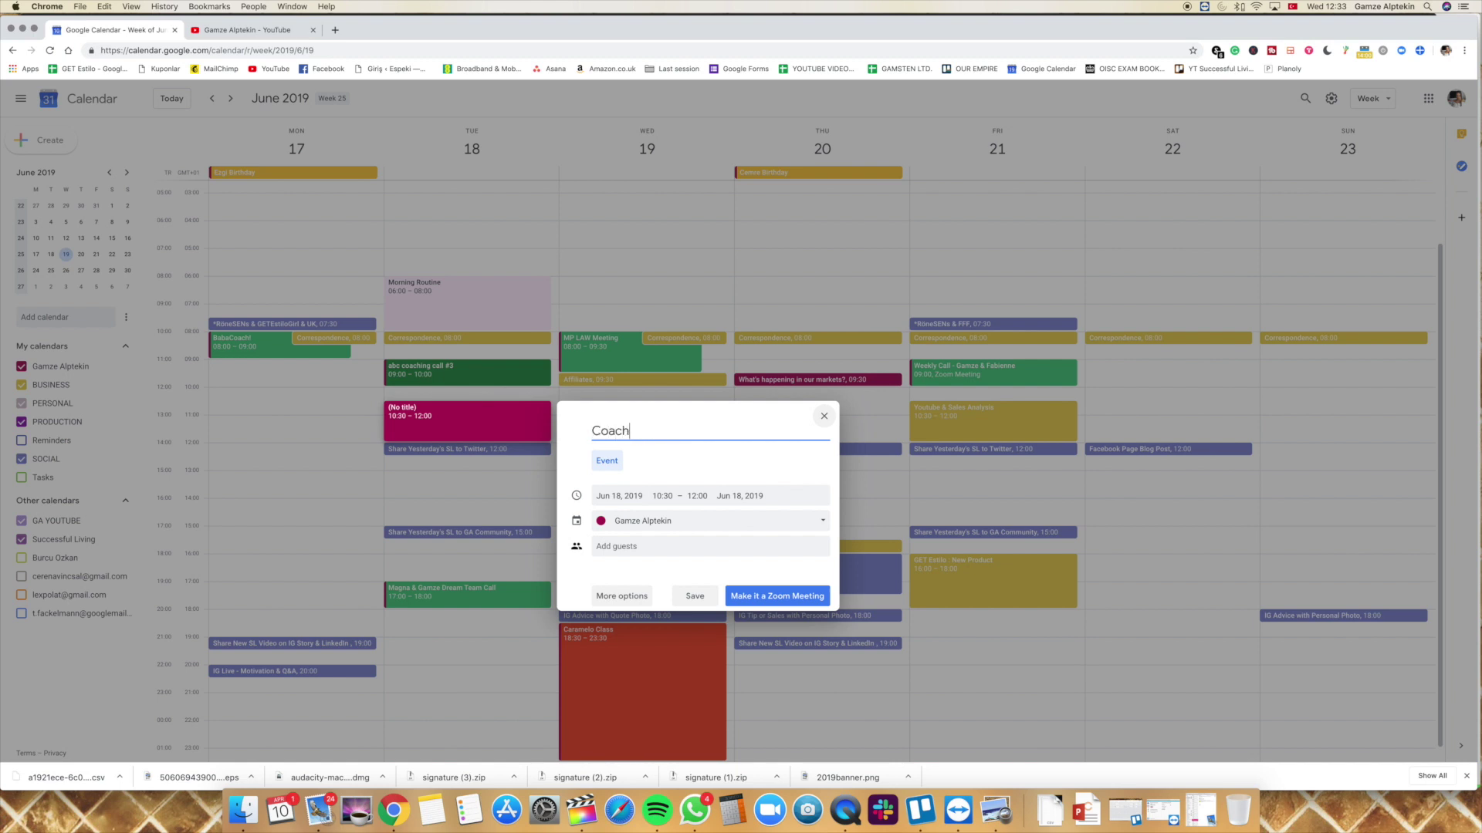
pyautogui.write('ing call')
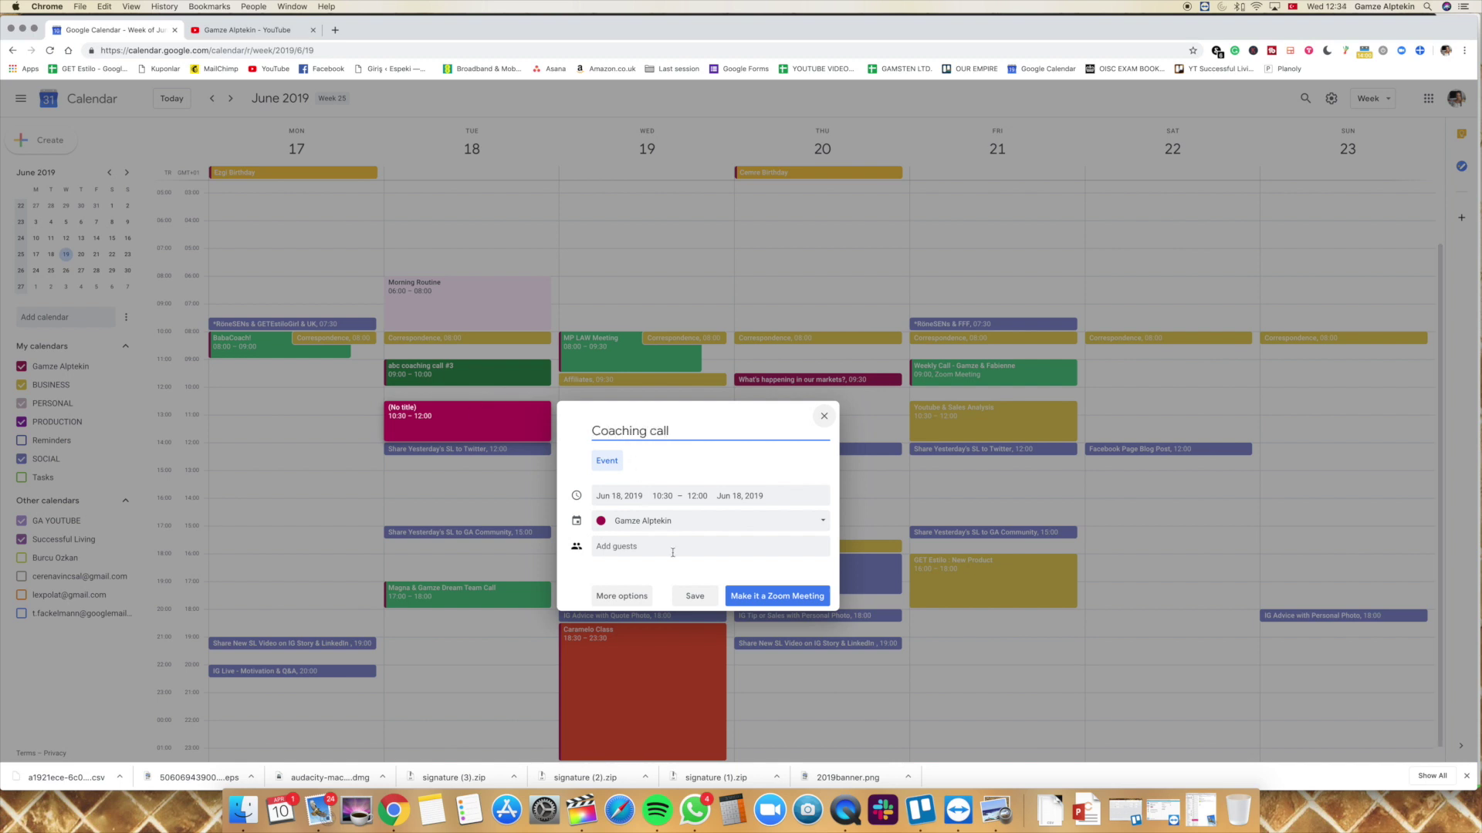
pyautogui.click(695, 596)
pyautogui.rightClick(455, 434)
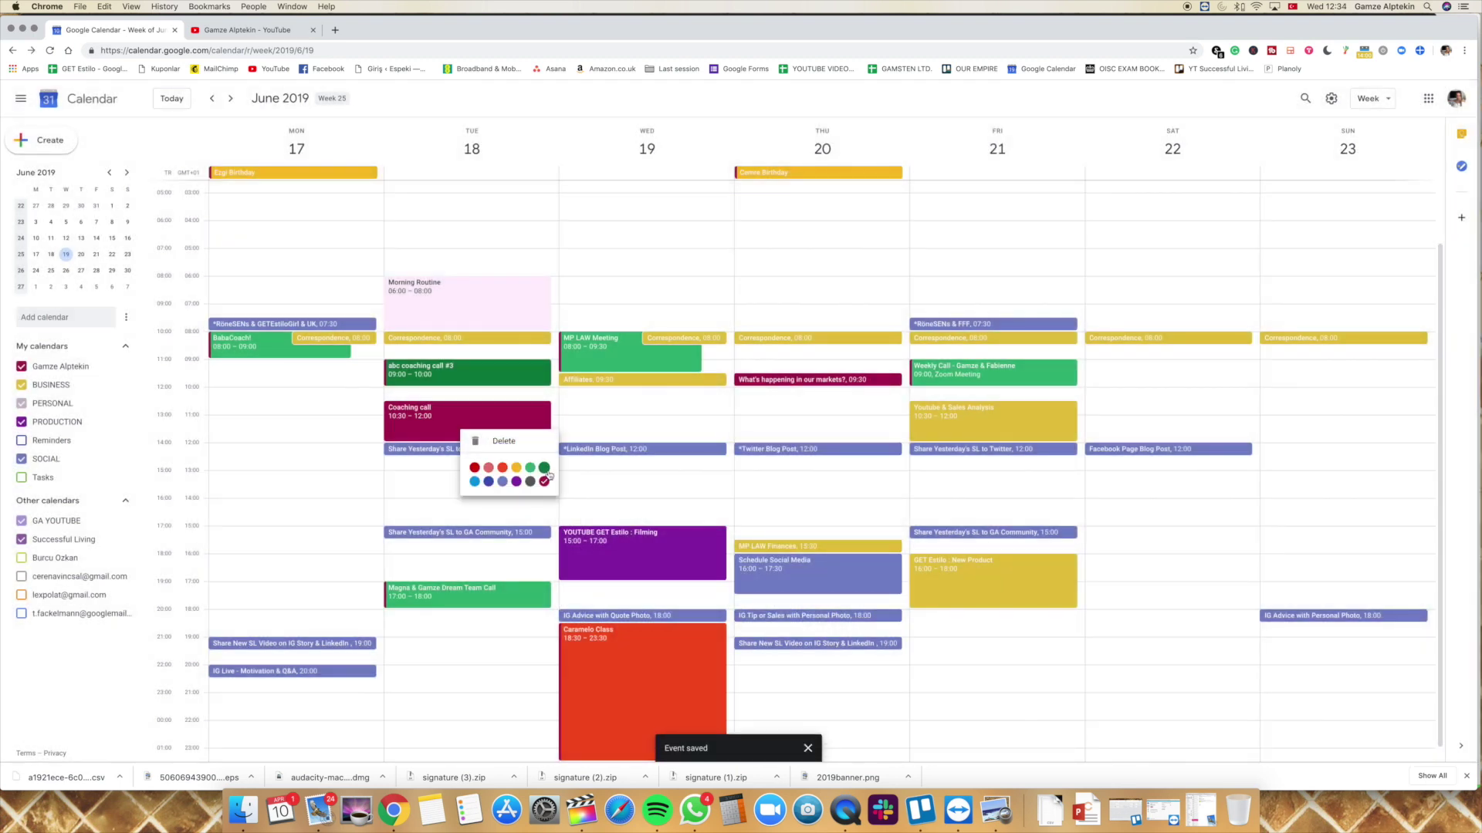
pyautogui.click(494, 467)
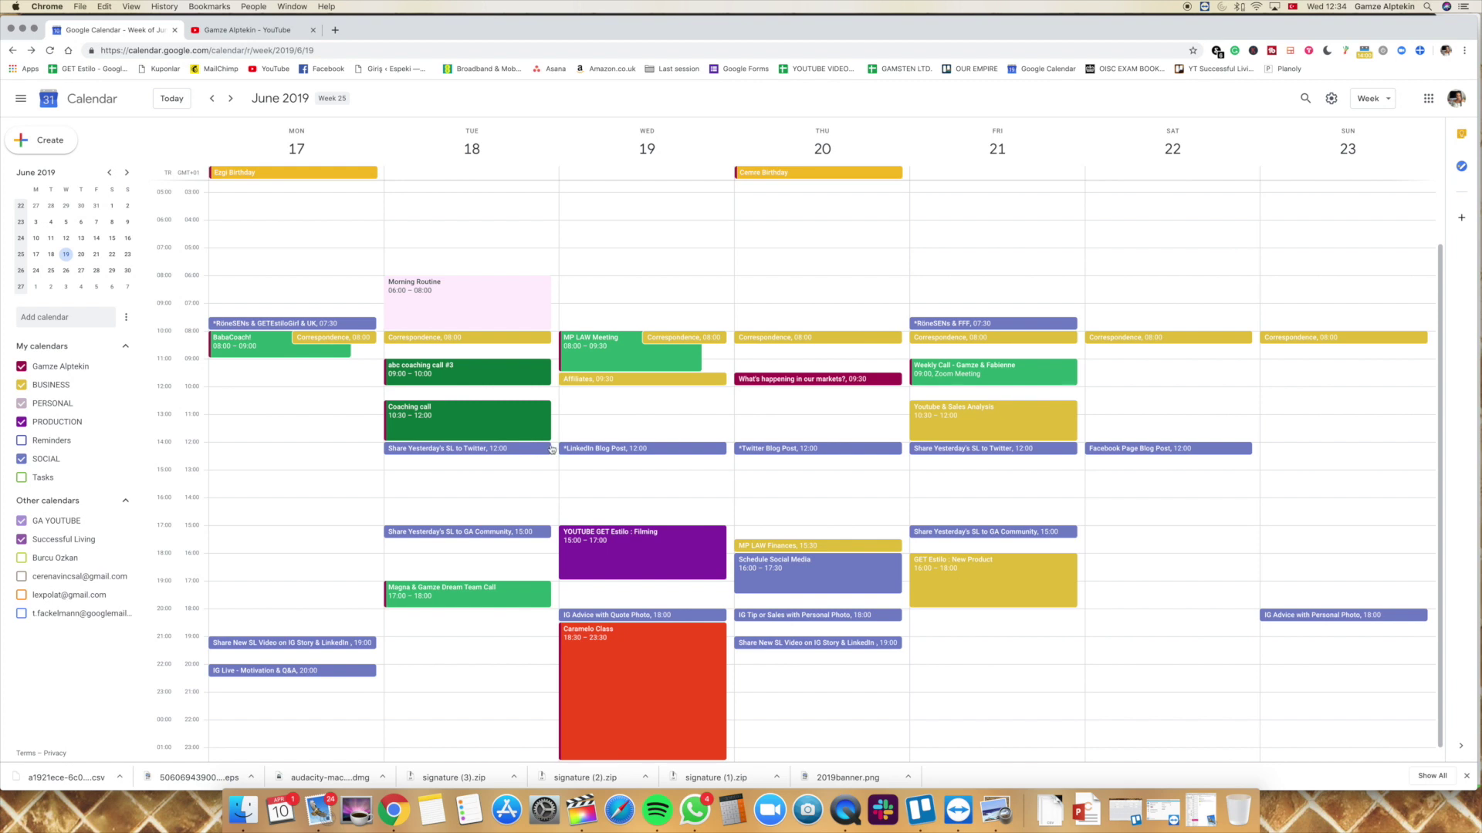
# Step: Add a 12:00–13:00 'Lunch' event on Tuesday in the PERSONAL calendar
pyautogui.click(523, 466)
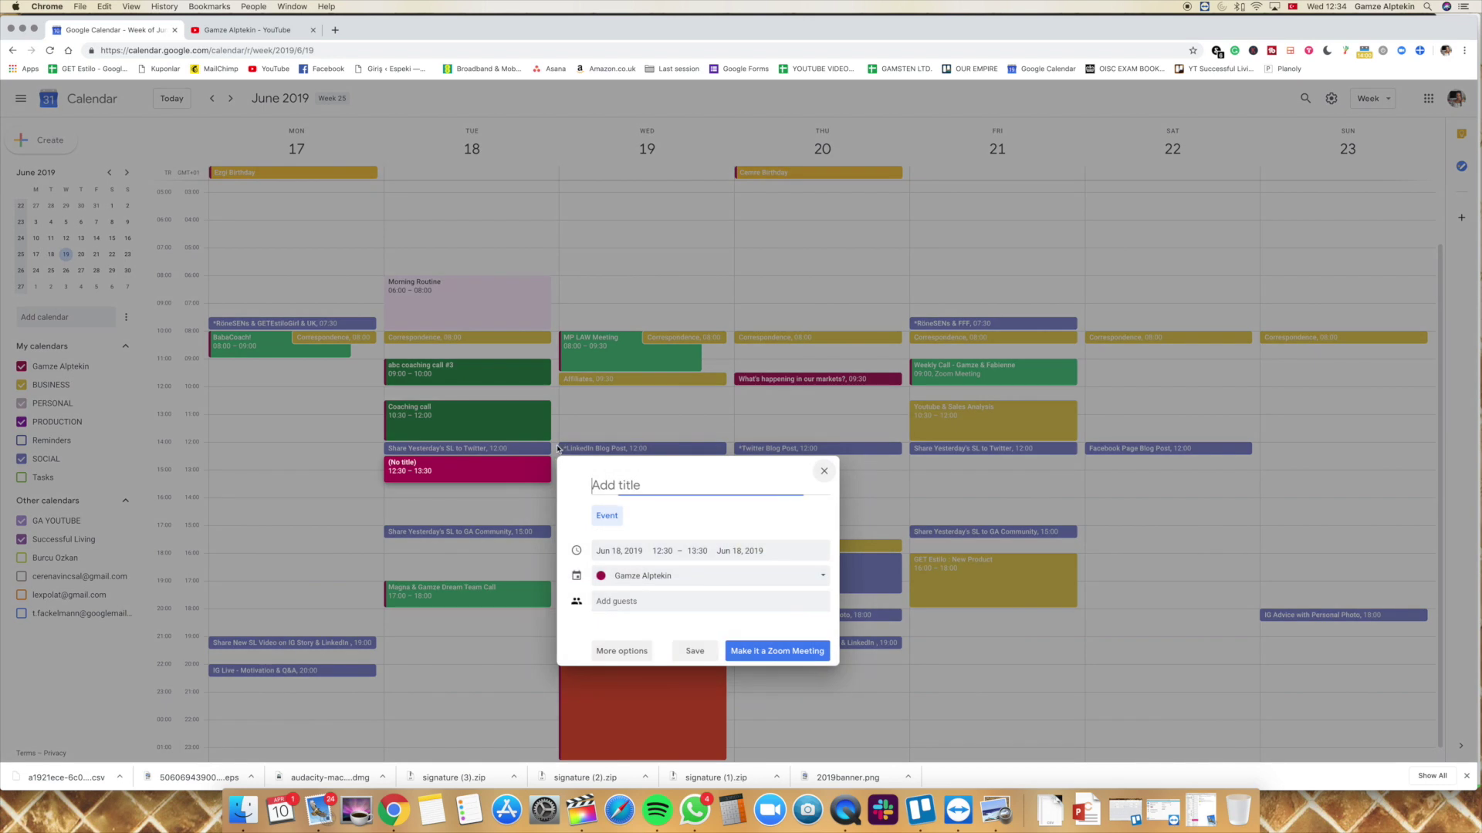
pyautogui.click(557, 449)
pyautogui.click(554, 463)
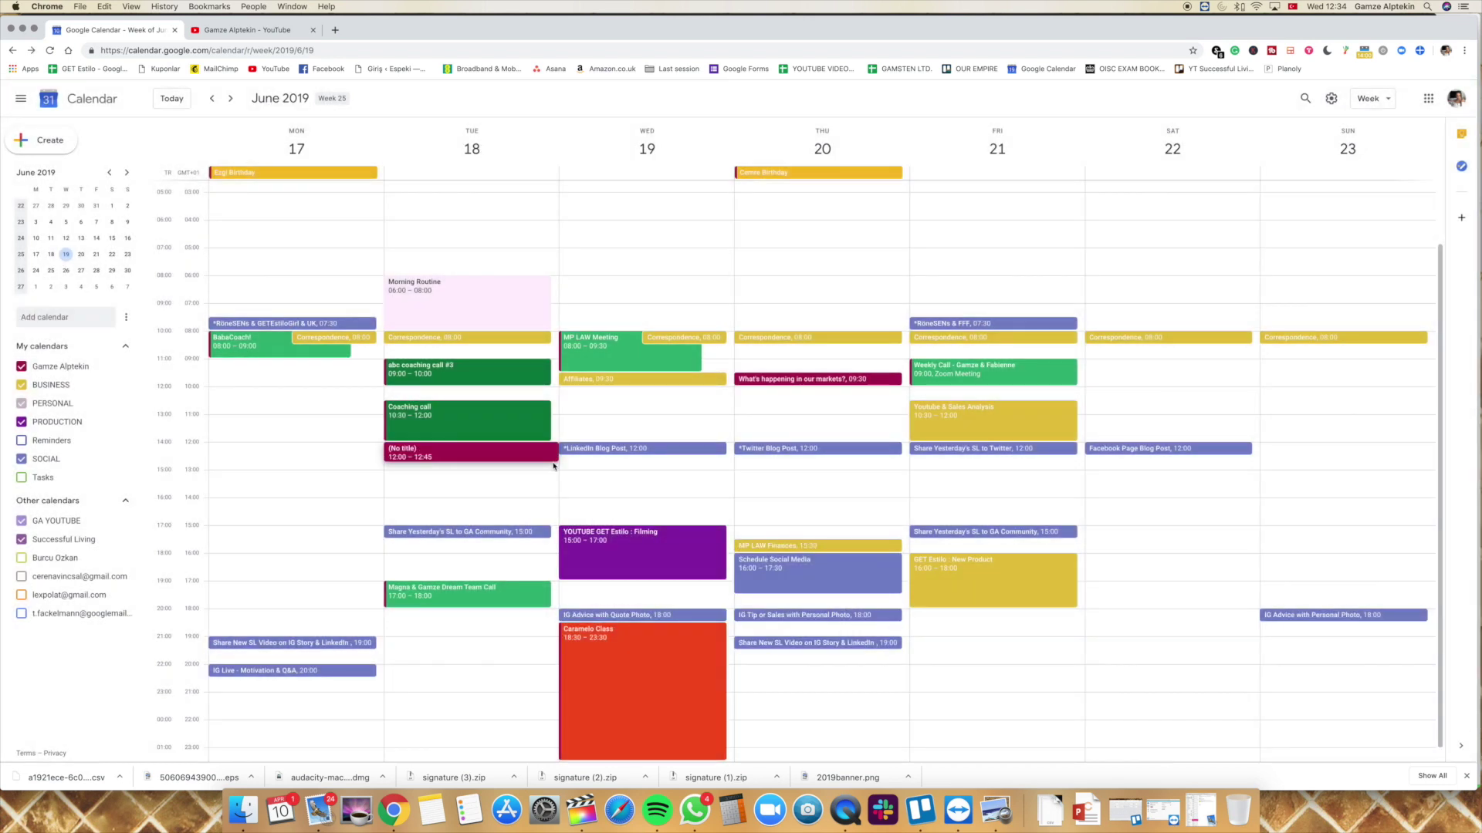
pyautogui.write('Lunch')
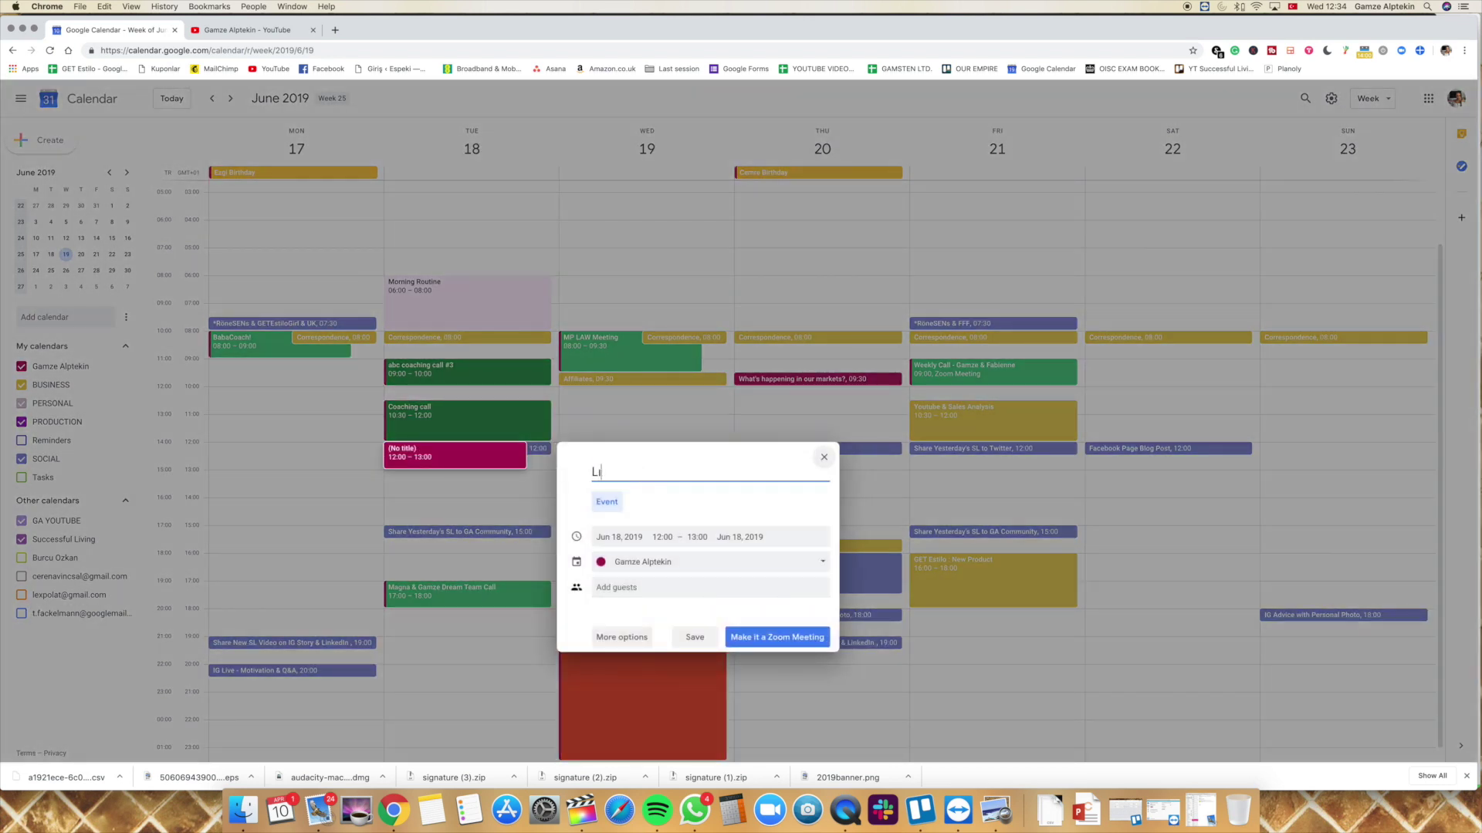
pyautogui.click(643, 562)
pyautogui.click(638, 604)
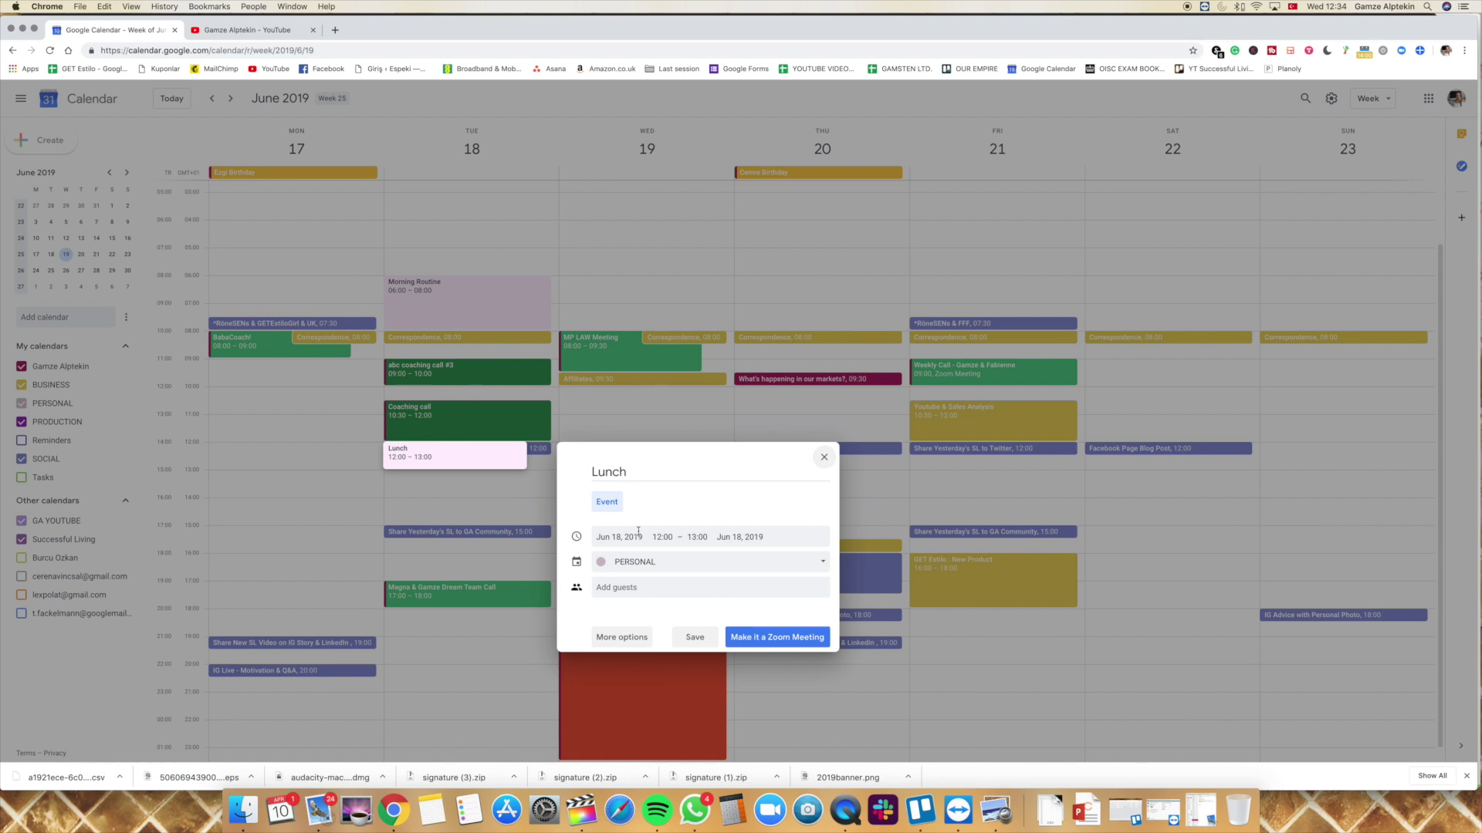
pyautogui.click(695, 638)
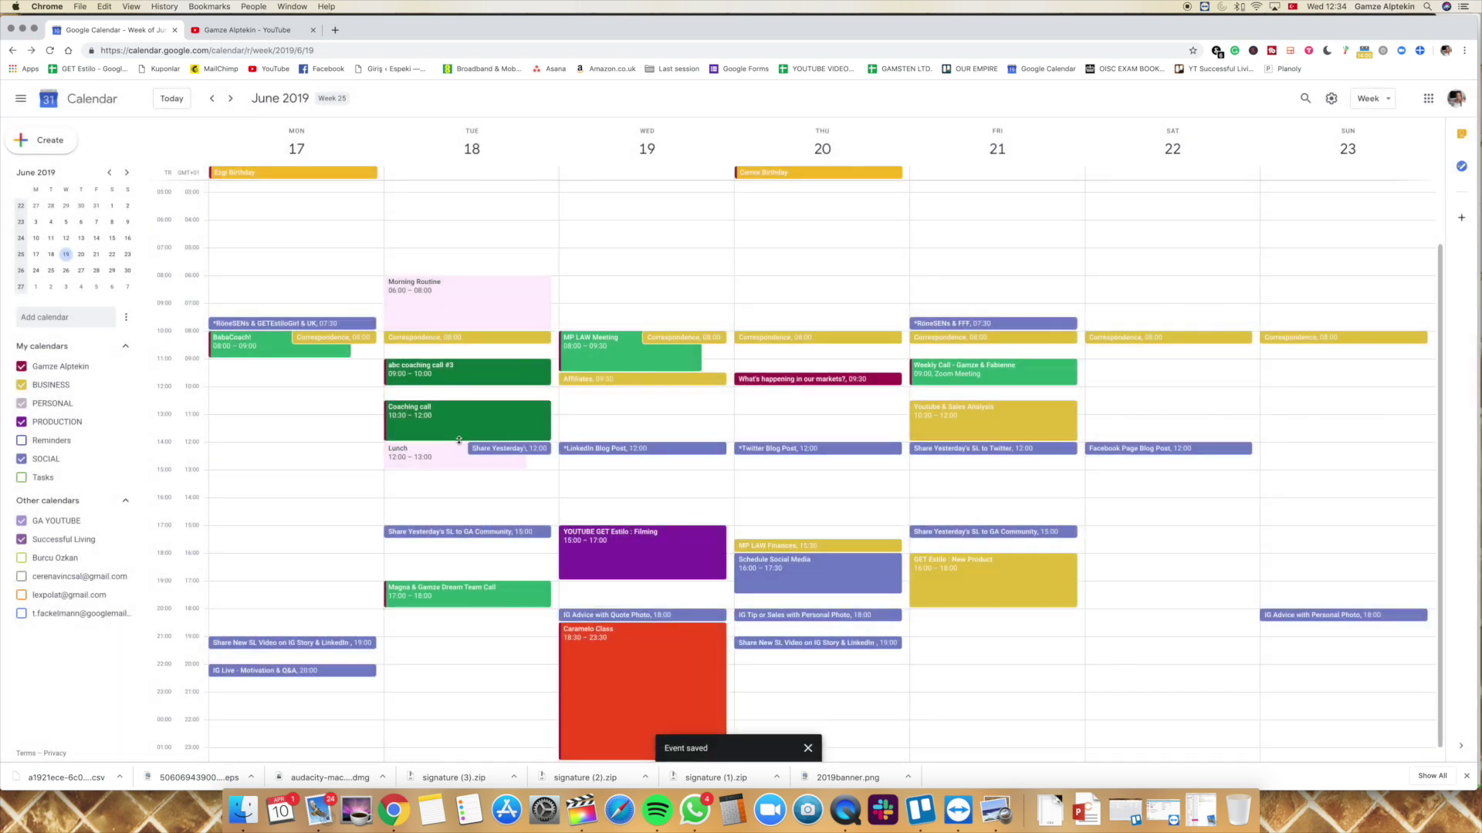
# Step: Create 'Work on Healium Health', 13:00–15:00 Tuesday, in the yellow BUSINESS calendar
pyautogui.moveTo(428, 483); pyautogui.dragTo(422, 522)
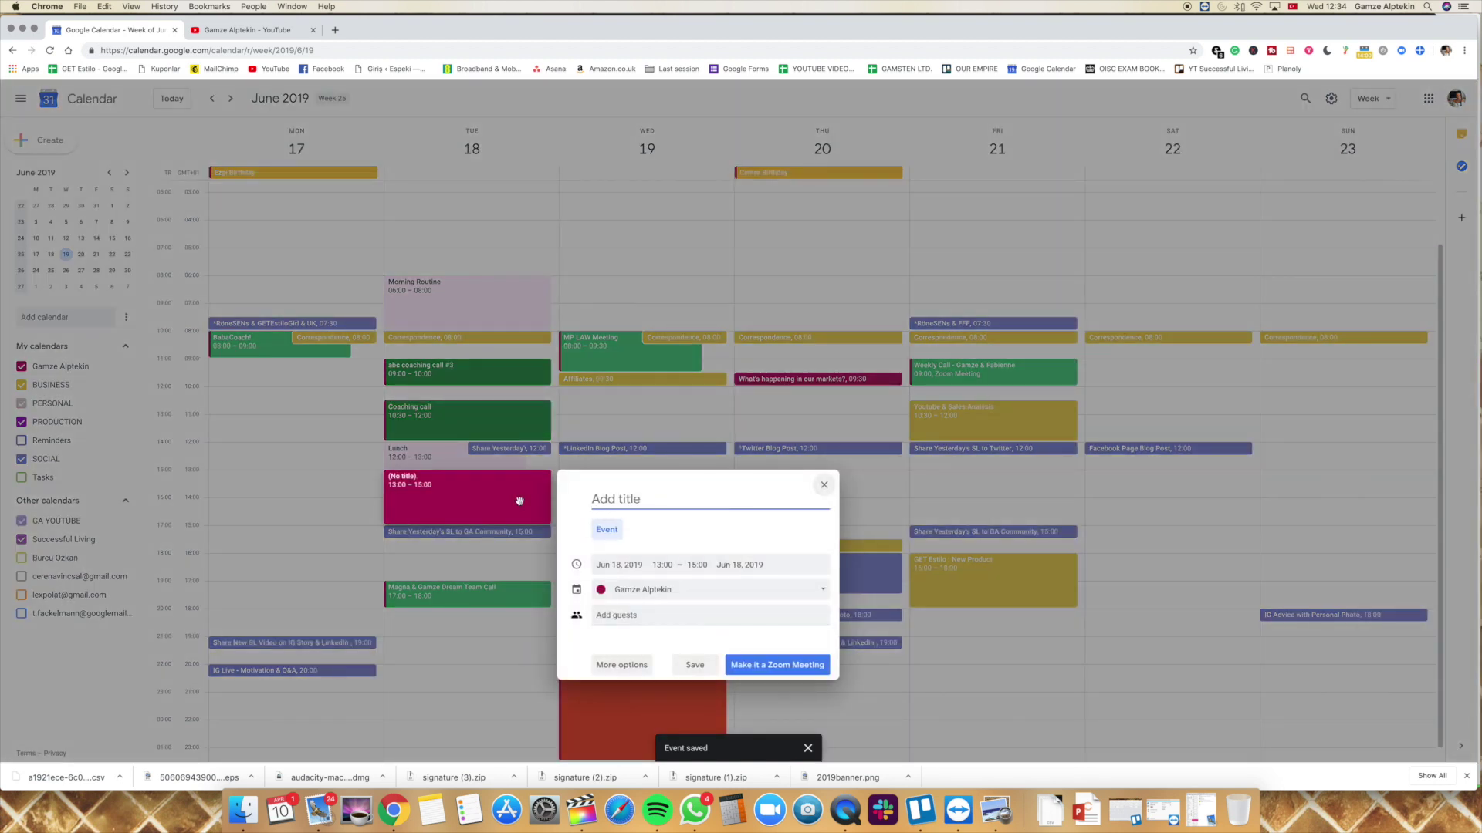
pyautogui.write('Work on Hello')
pyautogui.press('BackSpace')
pyautogui.press('BackSpace')
pyautogui.write('ium')
pyautogui.press('BackSpace')
pyautogui.press('BackSpace')
pyautogui.press('BackSpace')
pyautogui.press('BackSpace')
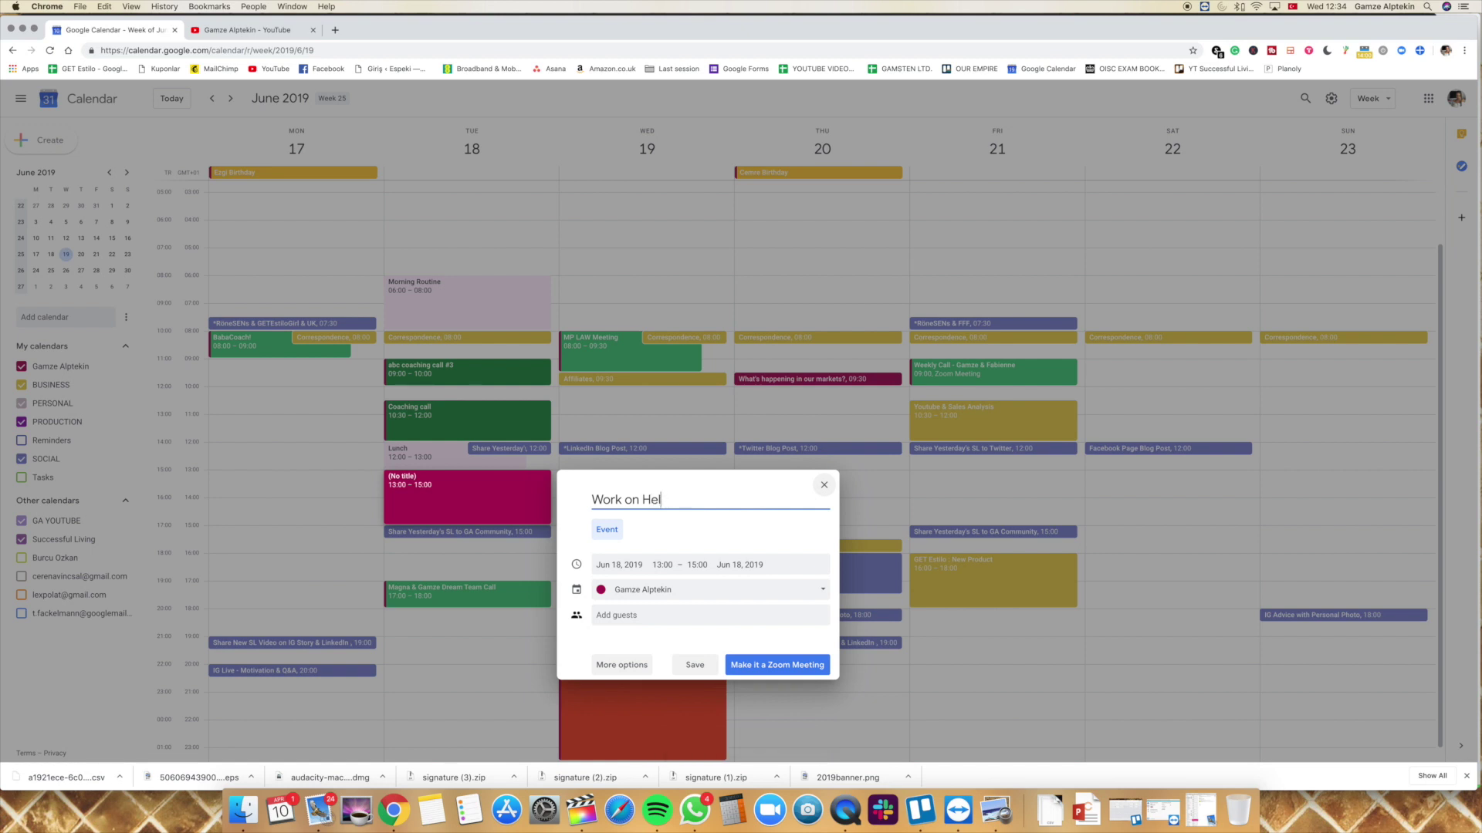
pyautogui.write('alium Health')
pyautogui.click(638, 600)
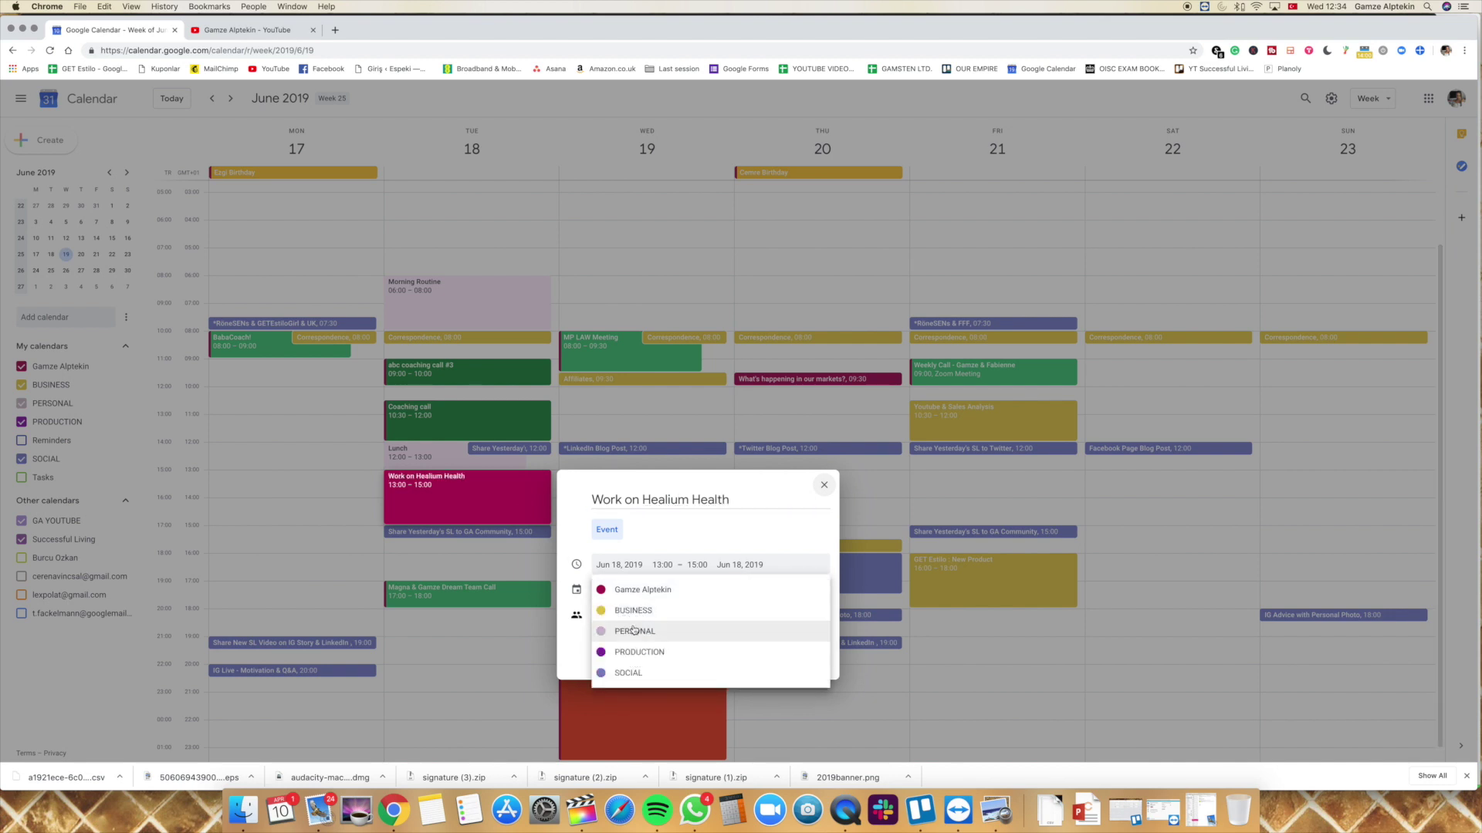
pyautogui.click(662, 613)
pyautogui.click(695, 665)
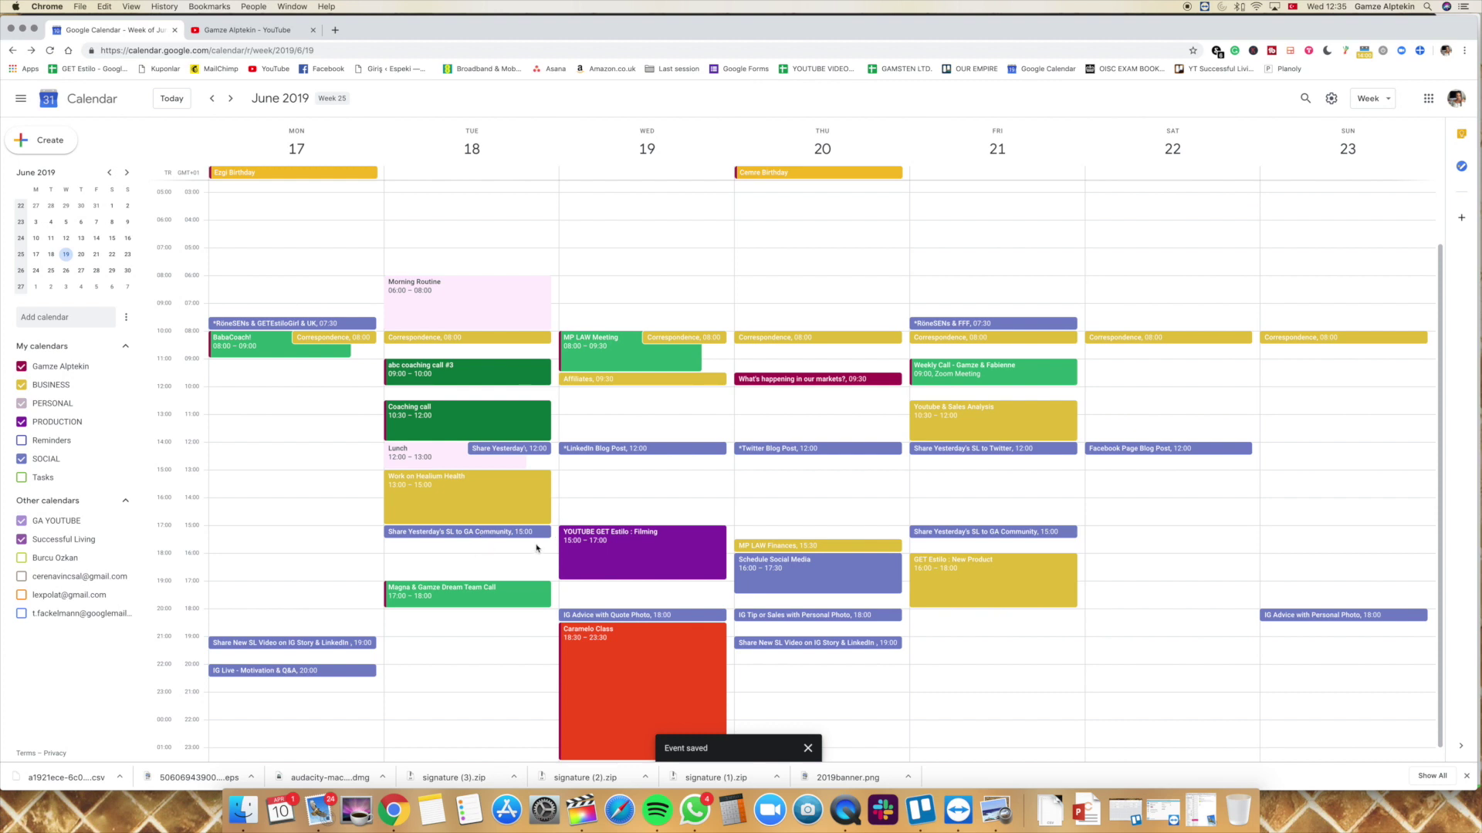
pyautogui.moveTo(537, 544); pyautogui.dragTo(536, 577)
pyautogui.write('Work ')
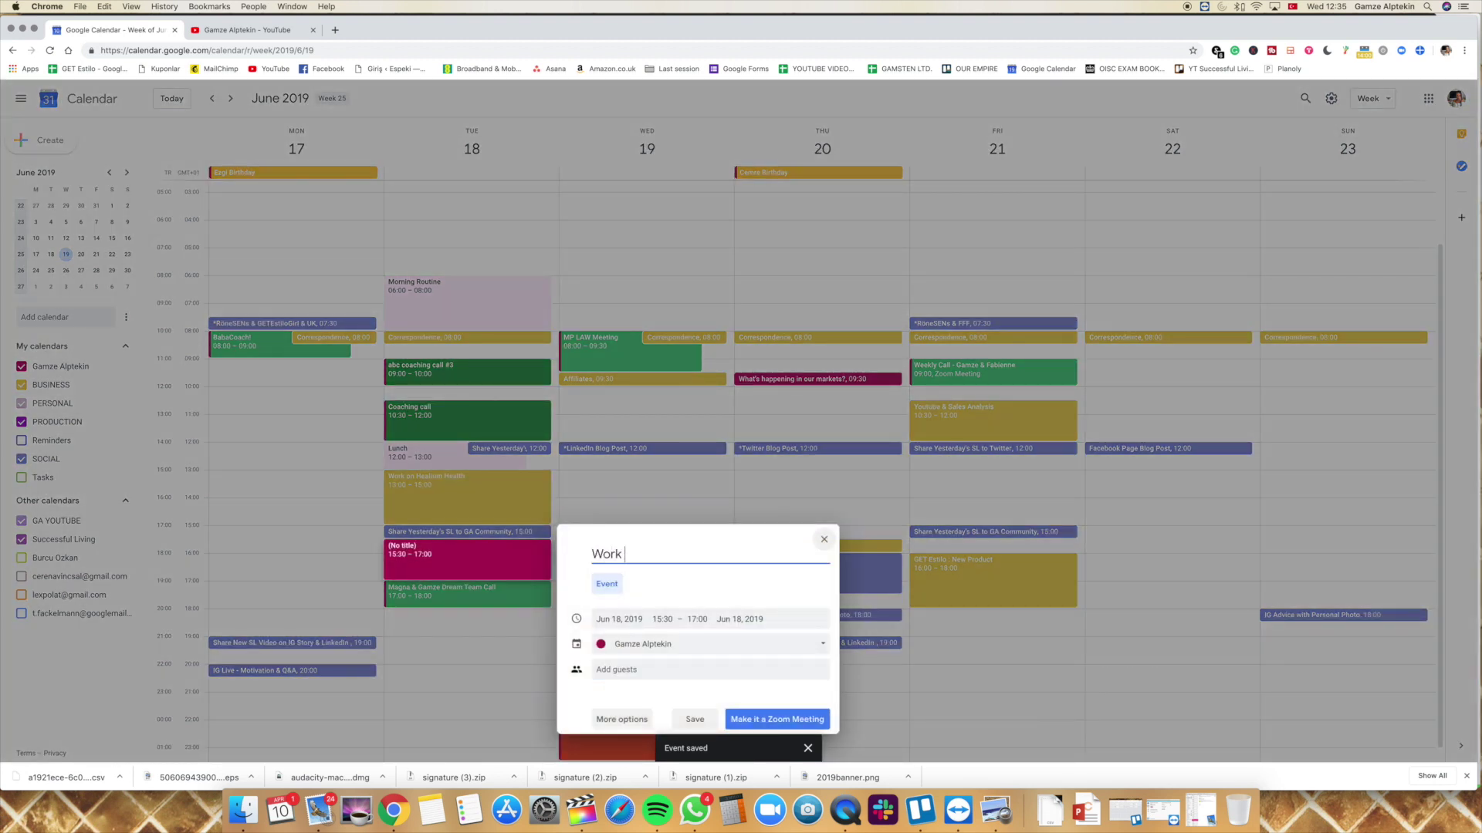
pyautogui.write('on GET Estilo')
pyautogui.click(618, 643)
pyautogui.click(652, 664)
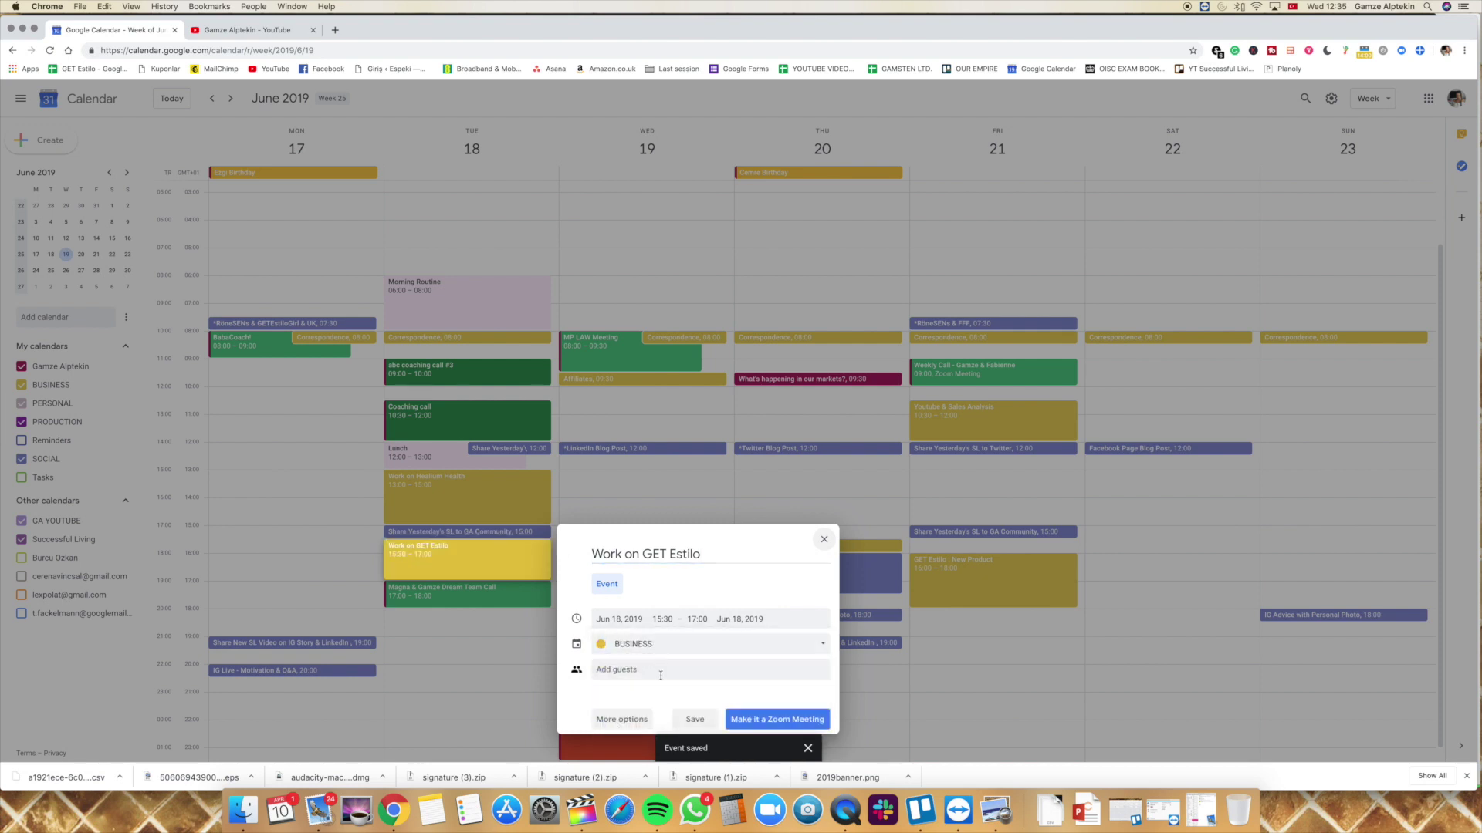
pyautogui.click(621, 720)
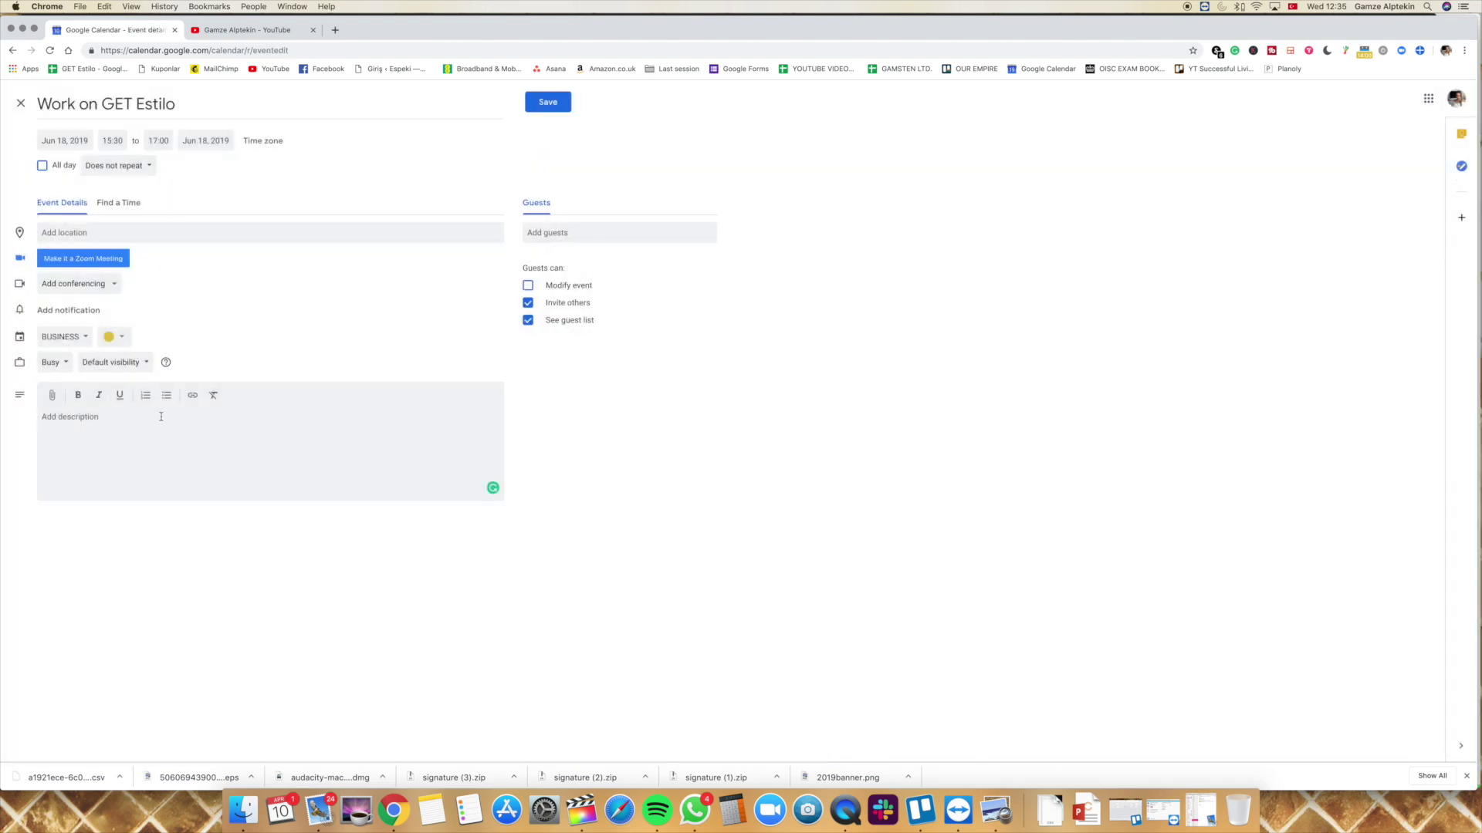
pyautogui.click(161, 417)
pyautogui.write('- www.getestilo.com')
pyautogui.click(587, 232)
pyautogui.click(547, 101)
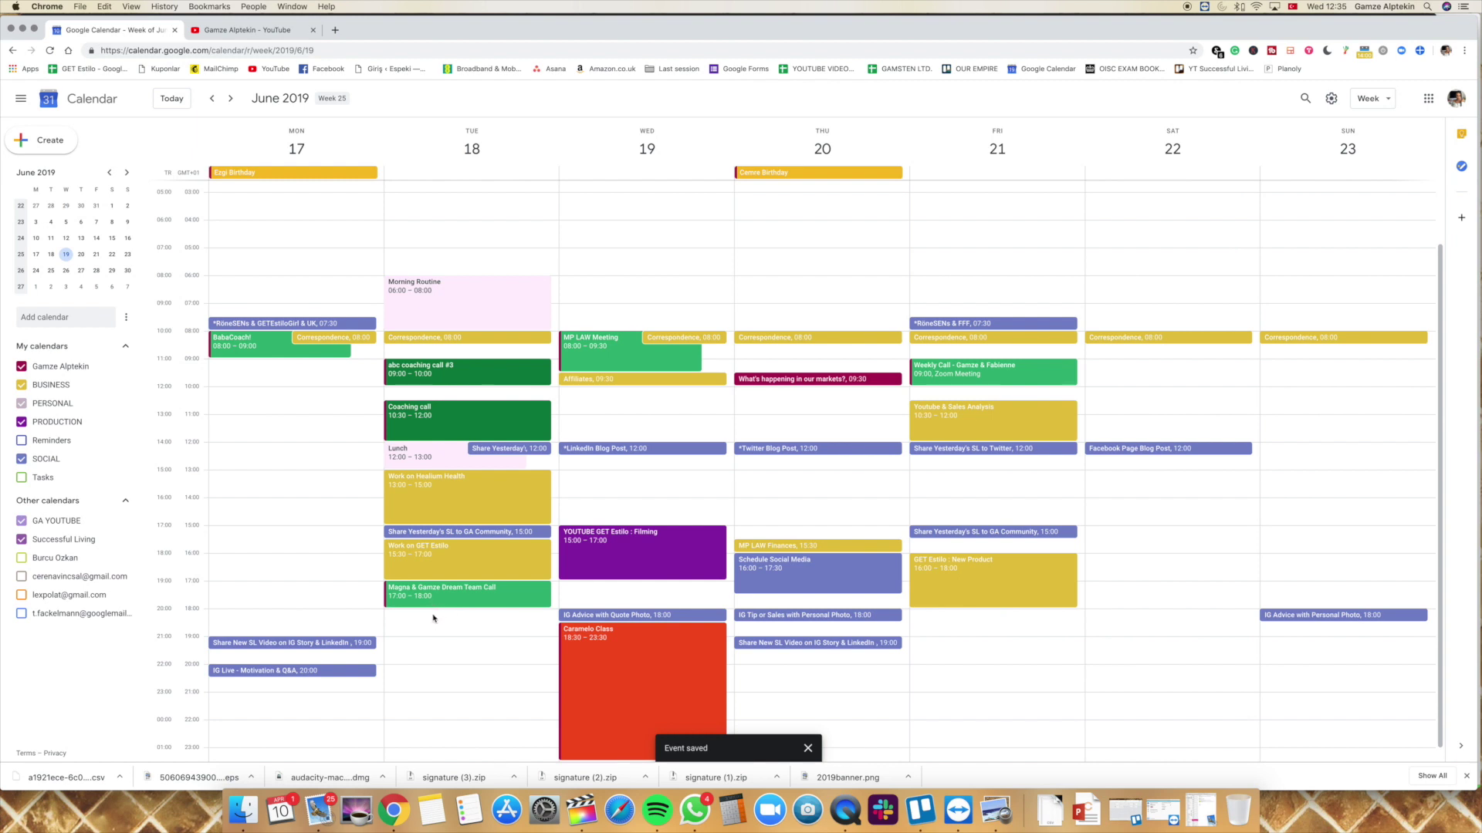
# Step: Add an 'Evening Routine' event, 18:00–21:00 Tuesday, in the PERSONAL calendar
pyautogui.moveTo(437, 622); pyautogui.dragTo(437, 691)
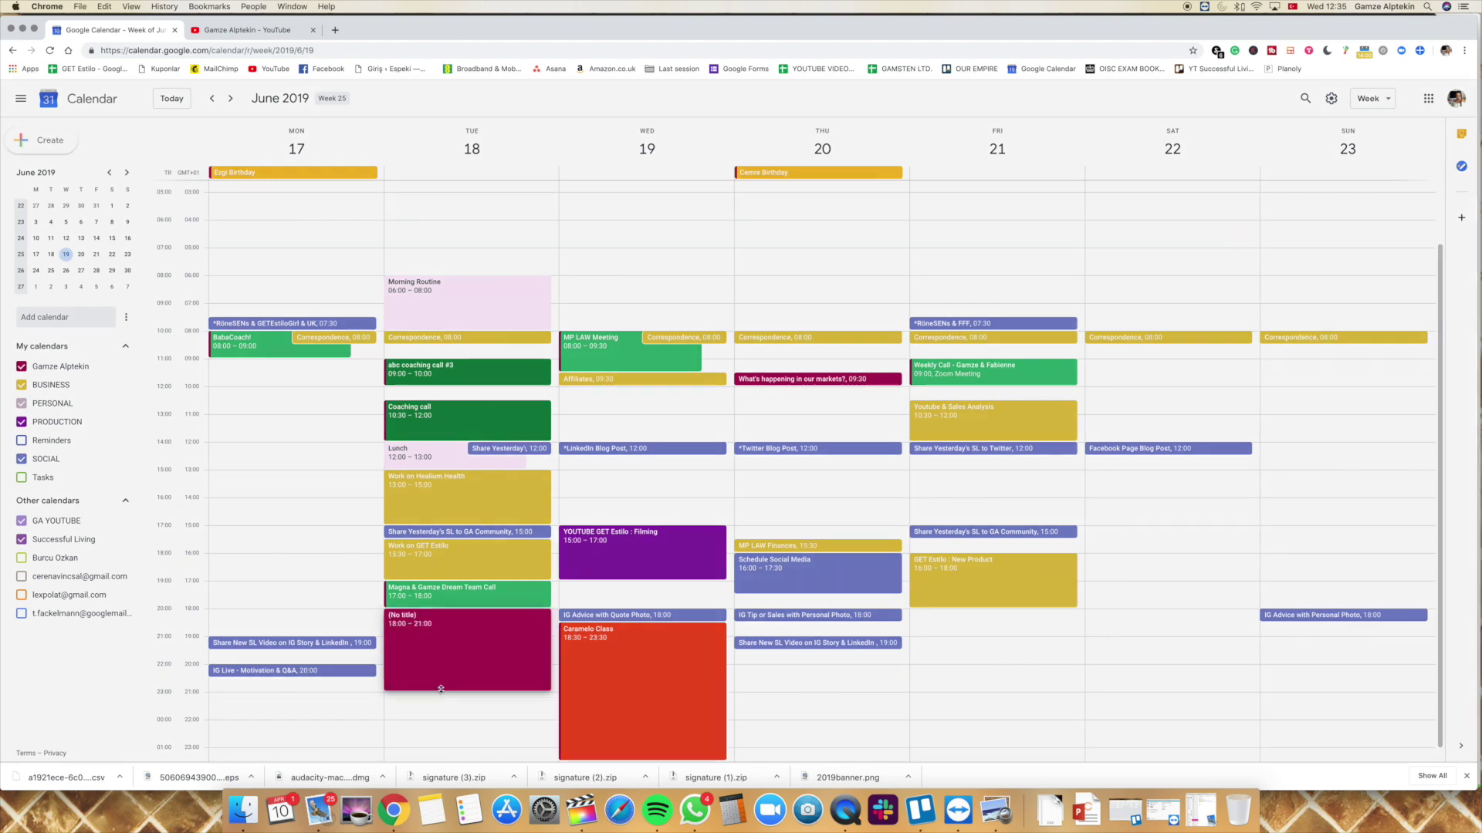
pyautogui.write('Evening Rp')
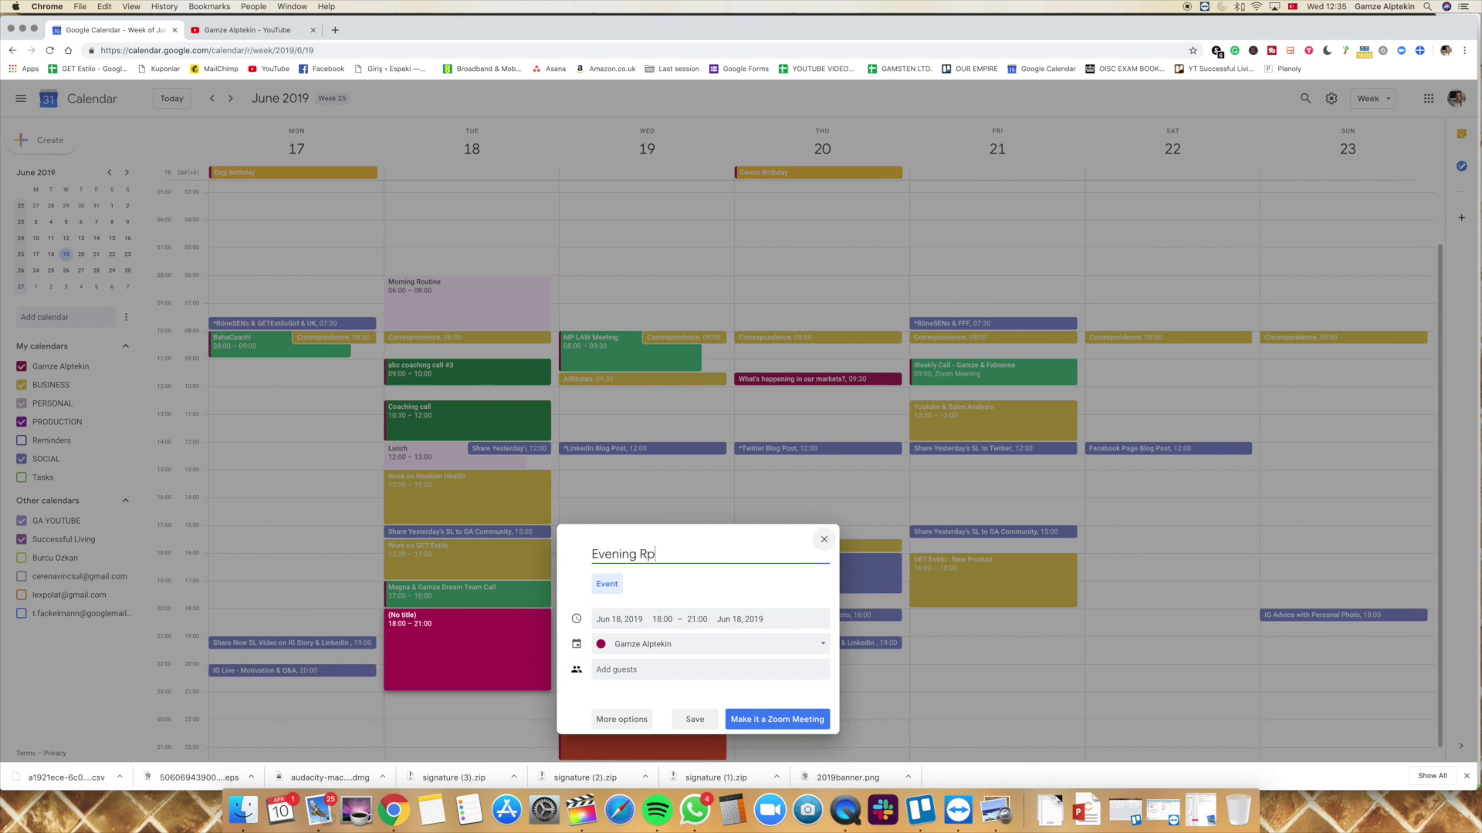
pyautogui.press('BackSpace')
pyautogui.write('outine')
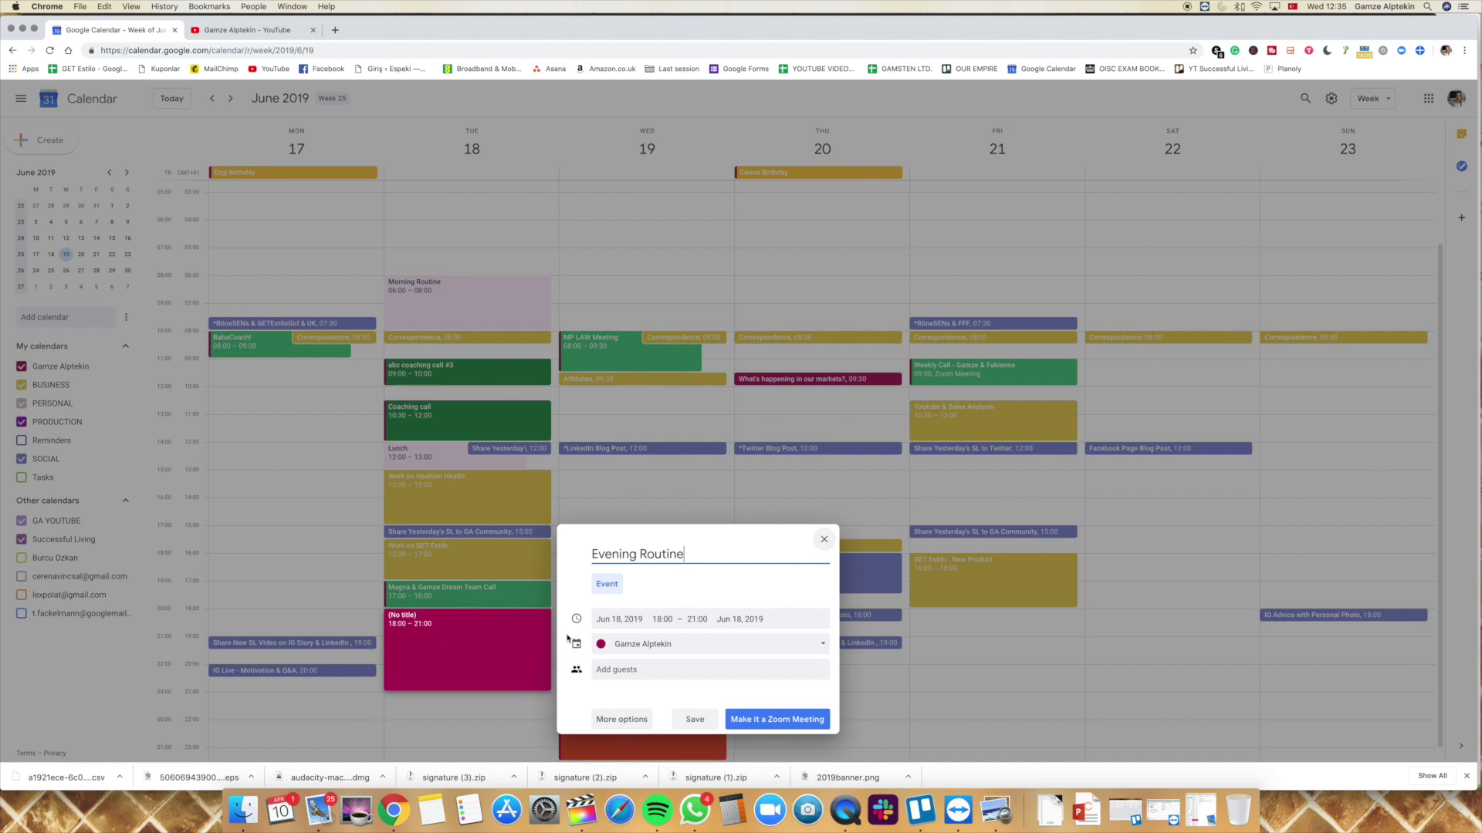
pyautogui.click(694, 644)
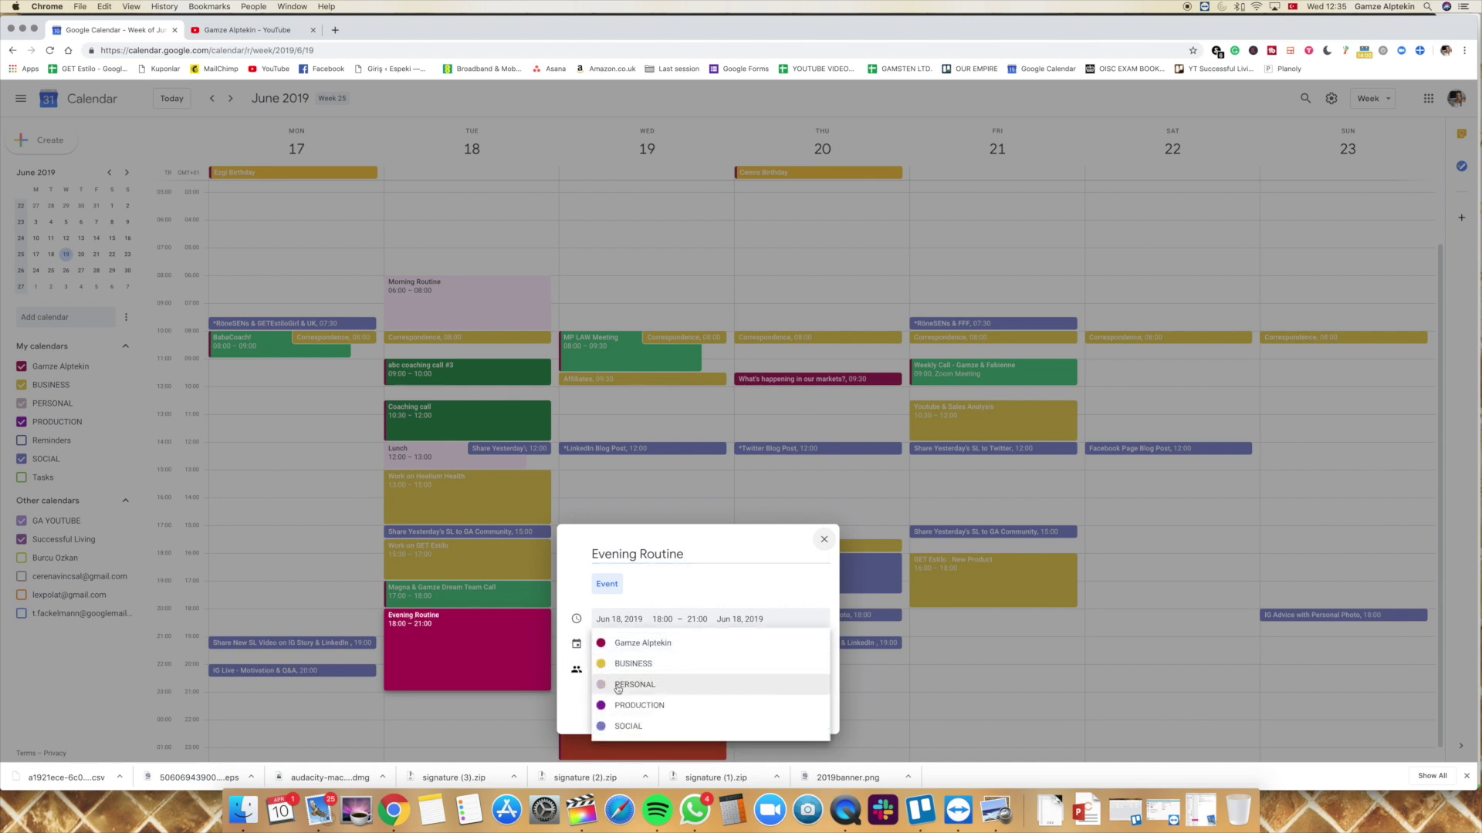
pyautogui.click(649, 683)
pyautogui.click(708, 722)
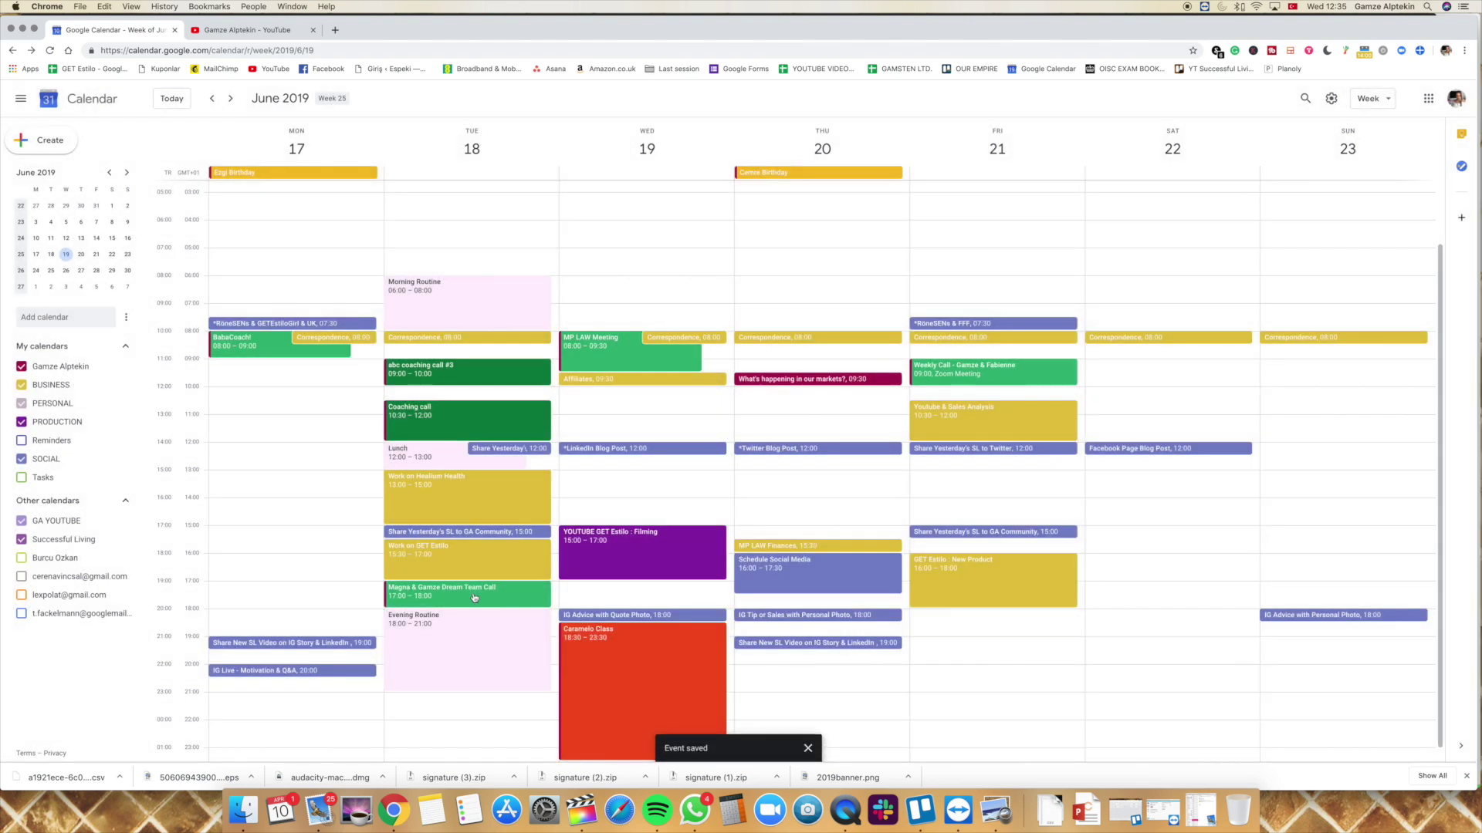
# Step: Add 'Read & Sleep' at 21:00–22:00 Tuesday and move it into the PERSONAL calendar
pyautogui.click(471, 700)
pyautogui.write('R')
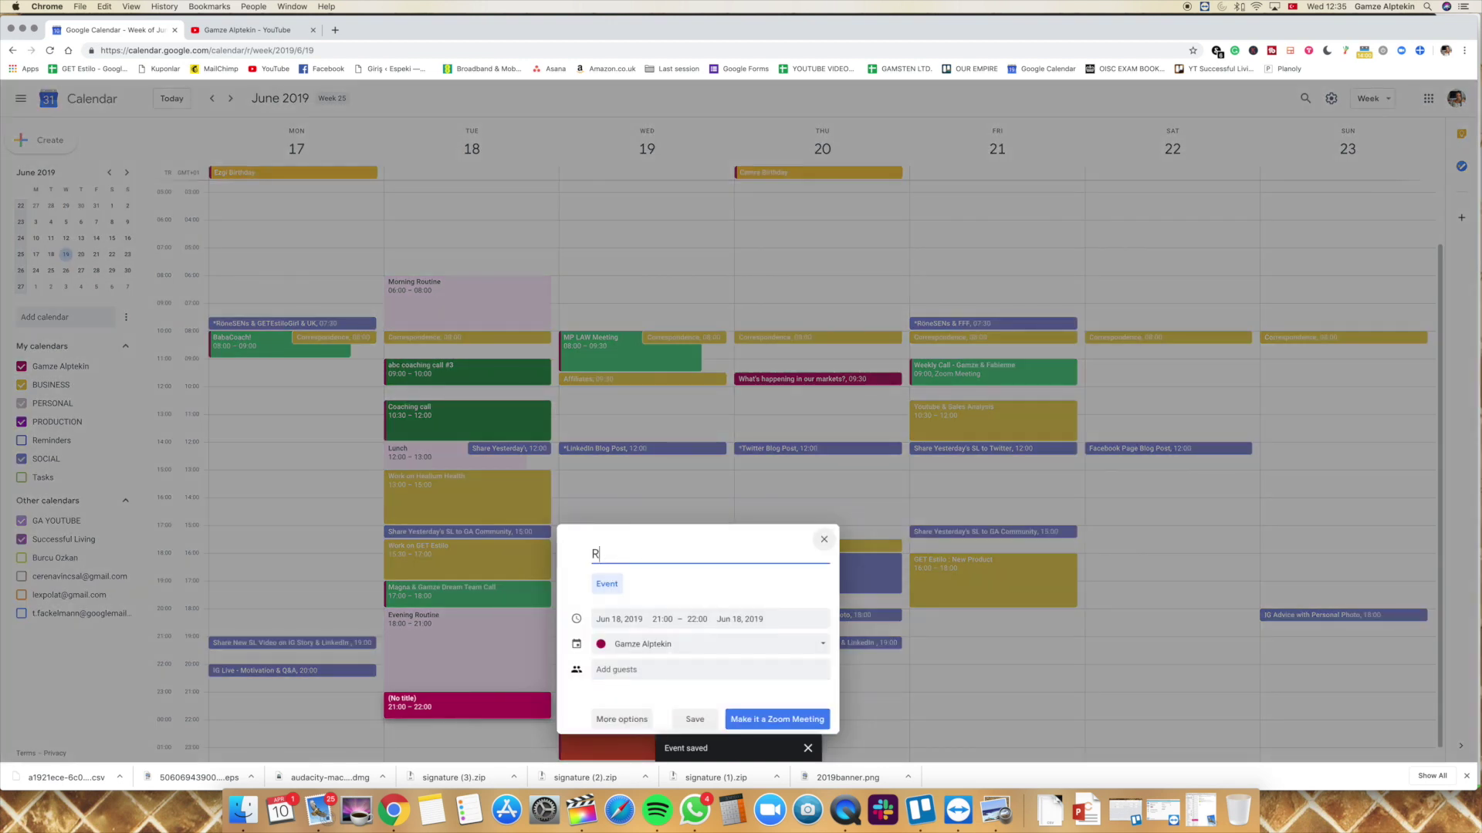
pyautogui.write('ead & Sleep')
pyautogui.press('Return')
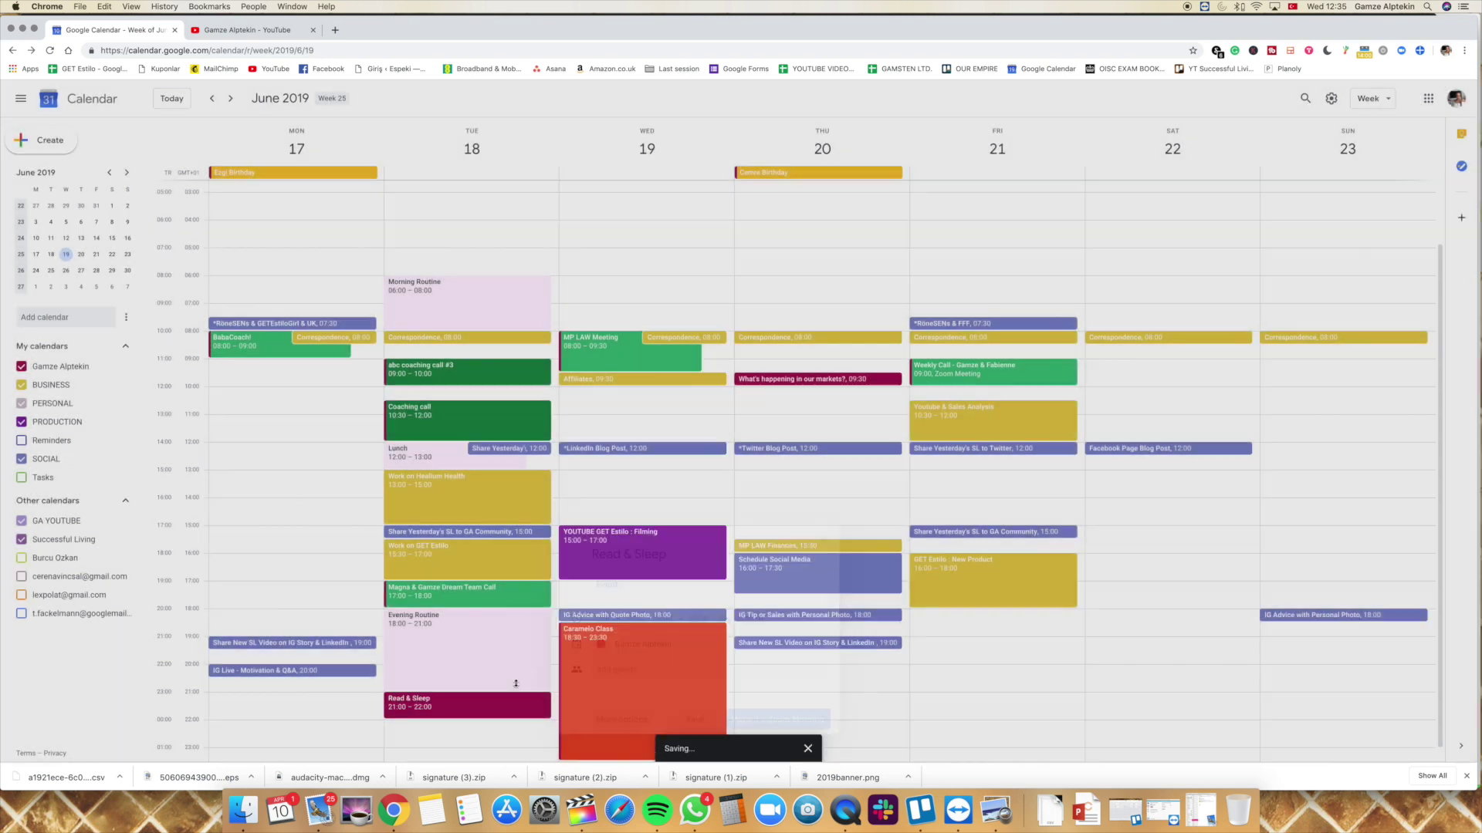
pyautogui.rightClick(476, 706)
pyautogui.click(441, 708)
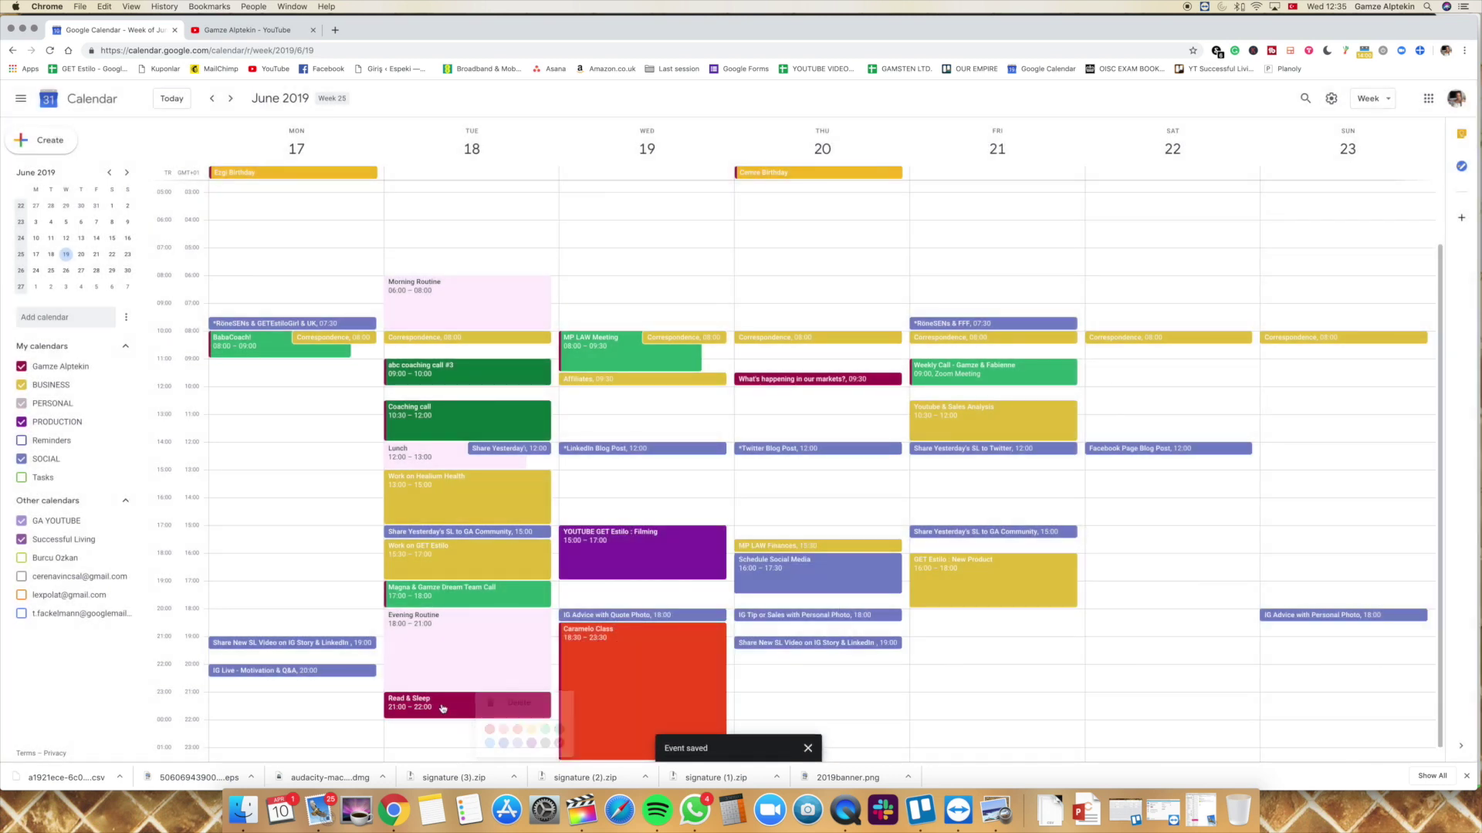
pyautogui.press('Escape')
pyautogui.click(441, 708)
pyautogui.click(704, 587)
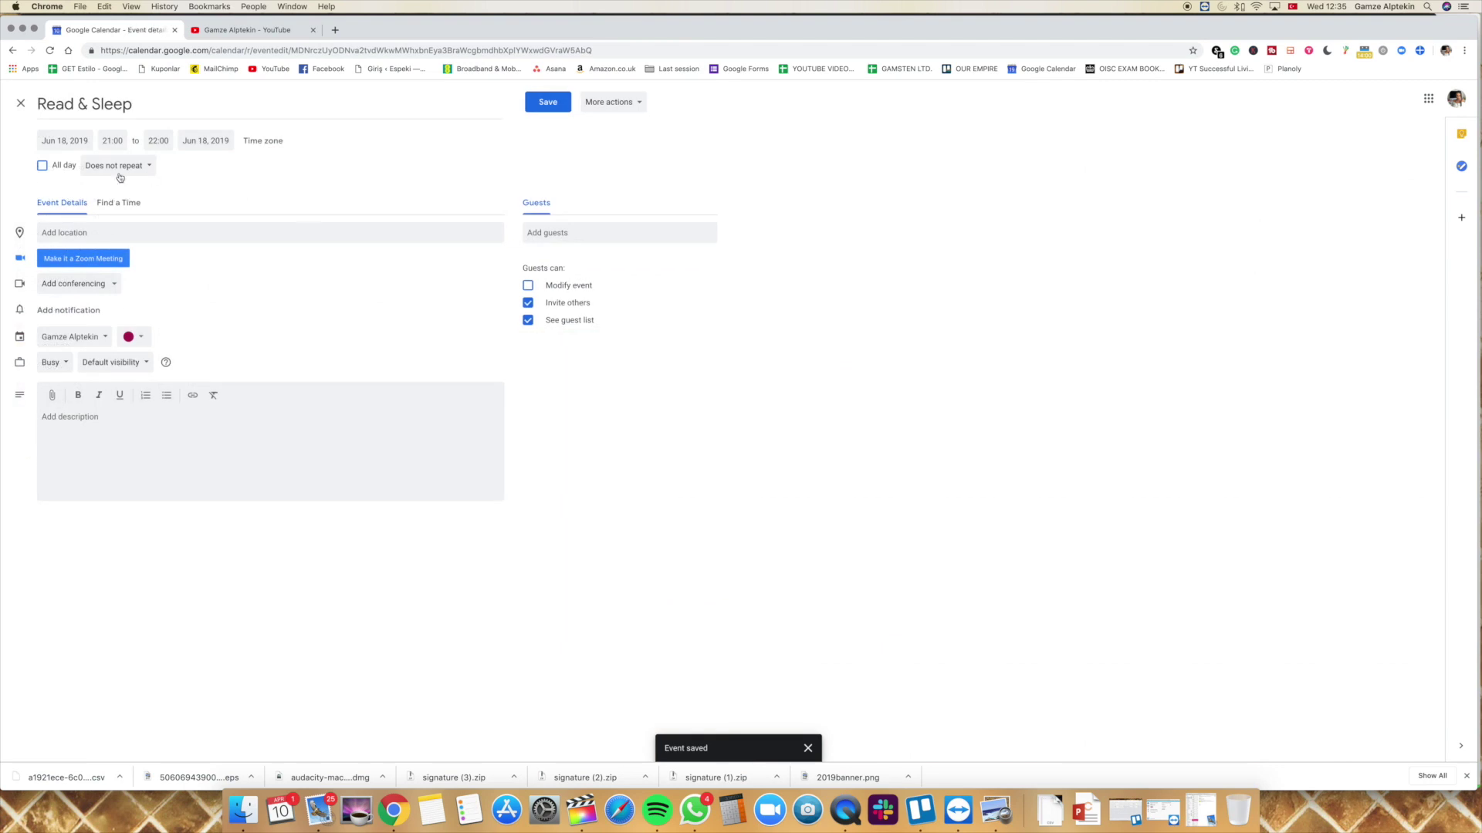
pyautogui.click(78, 337)
pyautogui.click(91, 377)
pyautogui.click(559, 103)
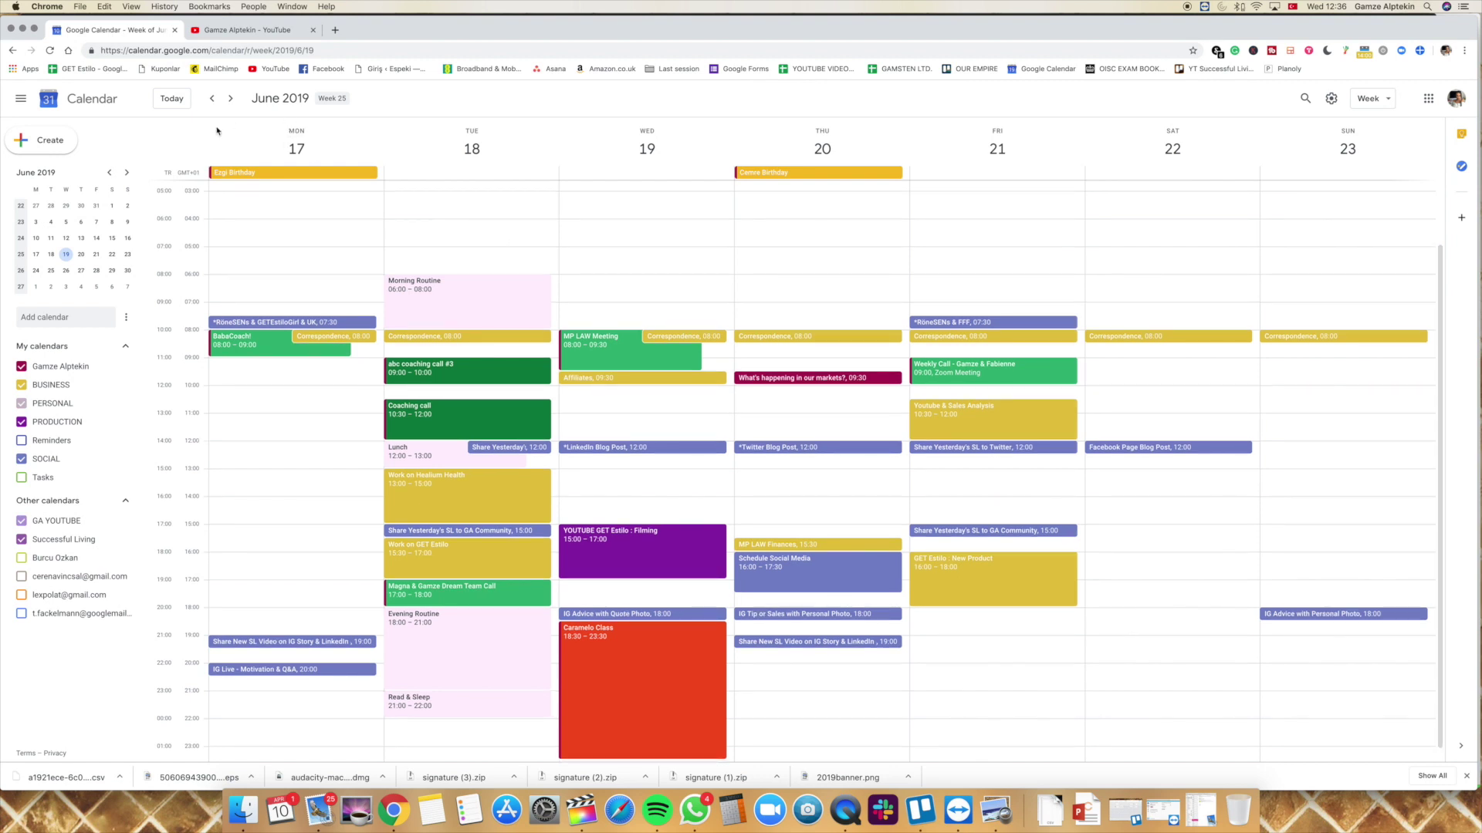
# Step: Jump to the current week of April 8–14, step one week ahead, then return to today
pyautogui.click(171, 98)
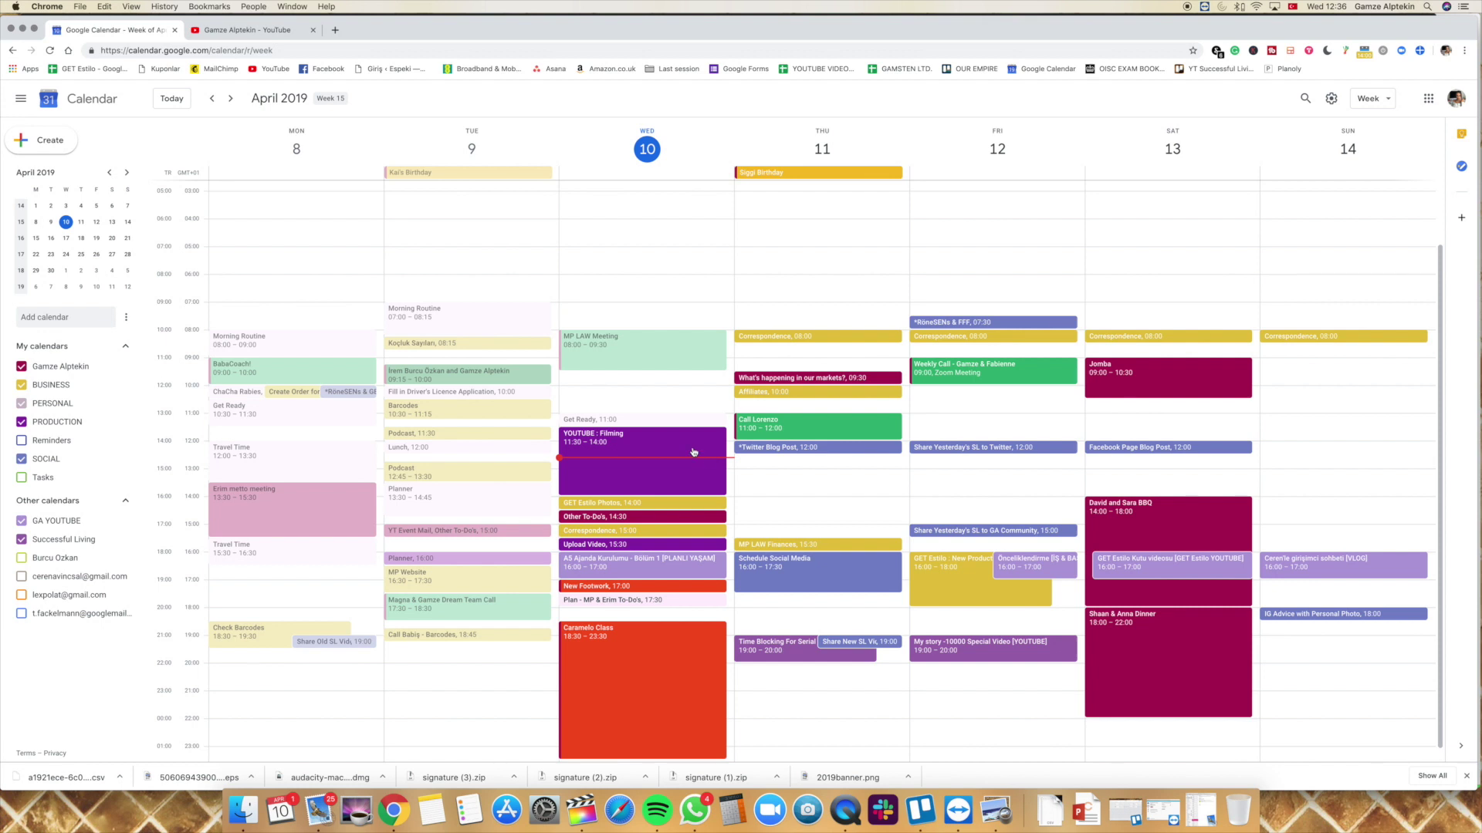
pyautogui.click(230, 99)
pyautogui.press('t')
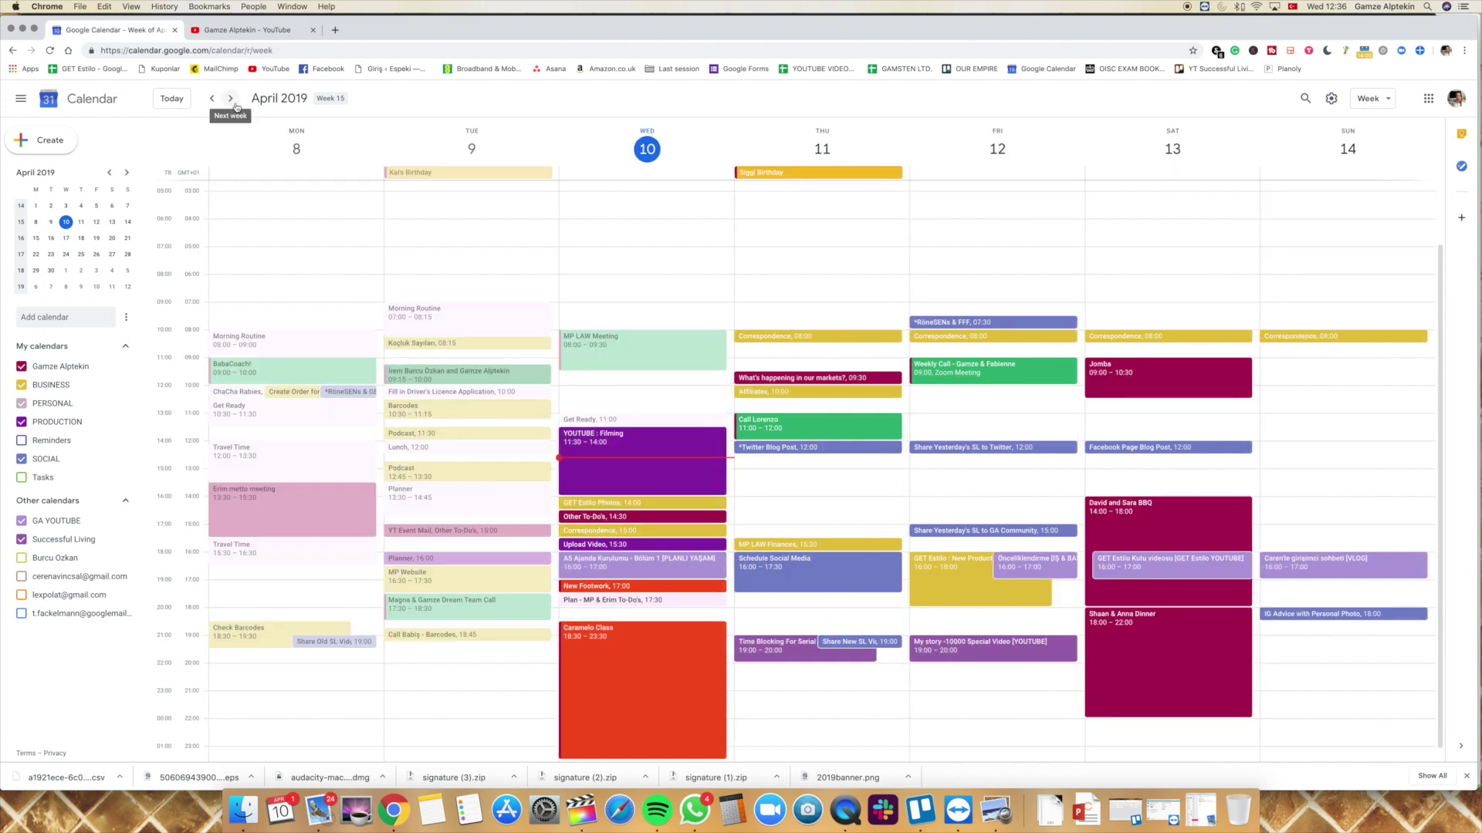